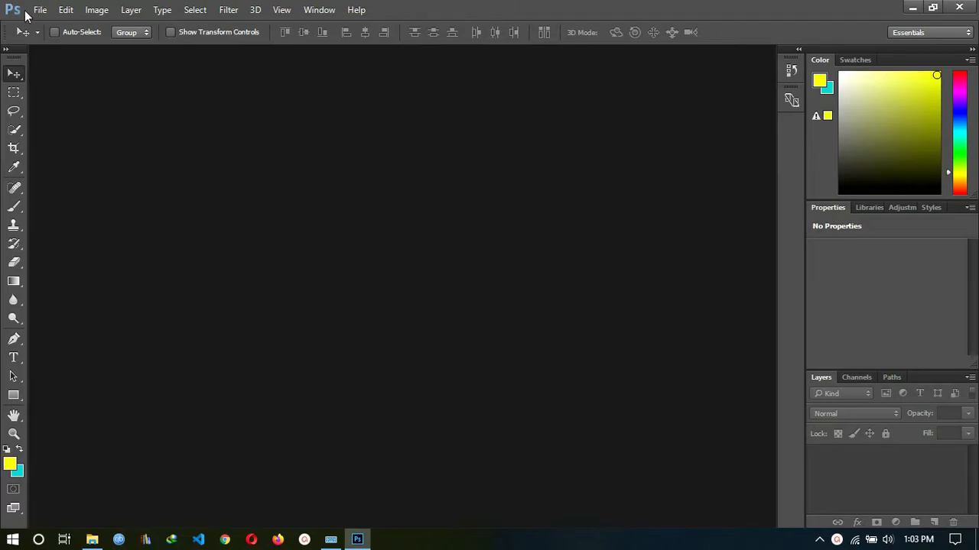
# - Create a new 1920 × 1080 pixel document named Tb001 with a white background at 300 pixels/inch
pyautogui.click(40, 10)
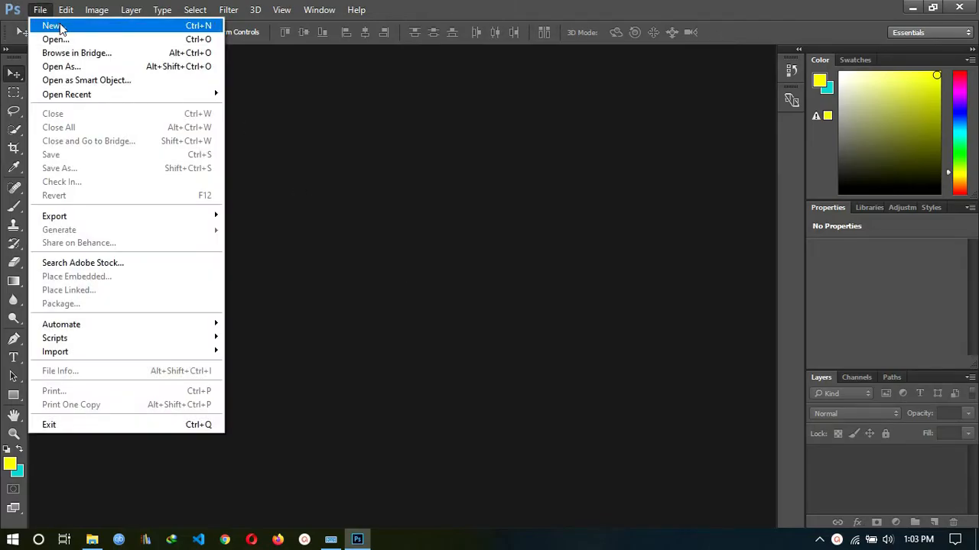
pyautogui.click(54, 26)
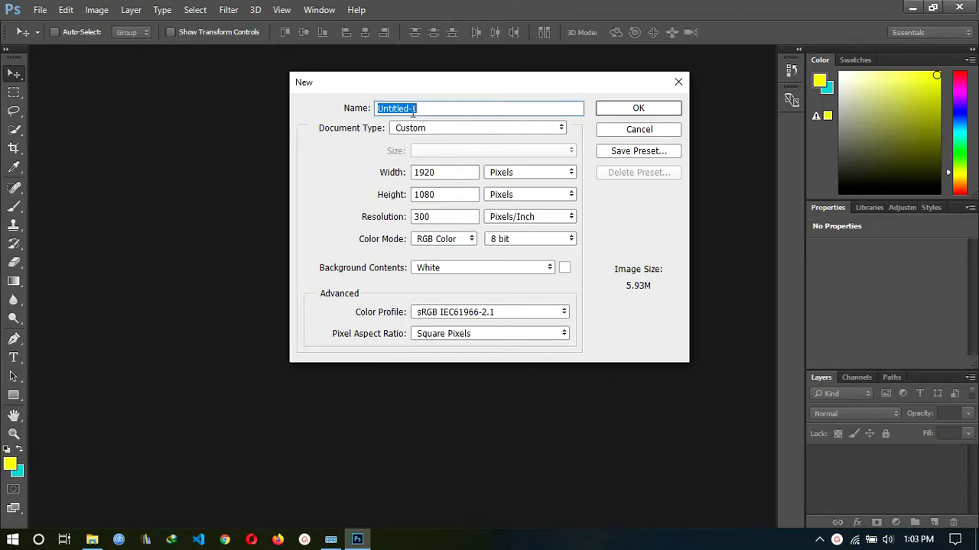
pyautogui.write('Tb001')
pyautogui.press('Return')
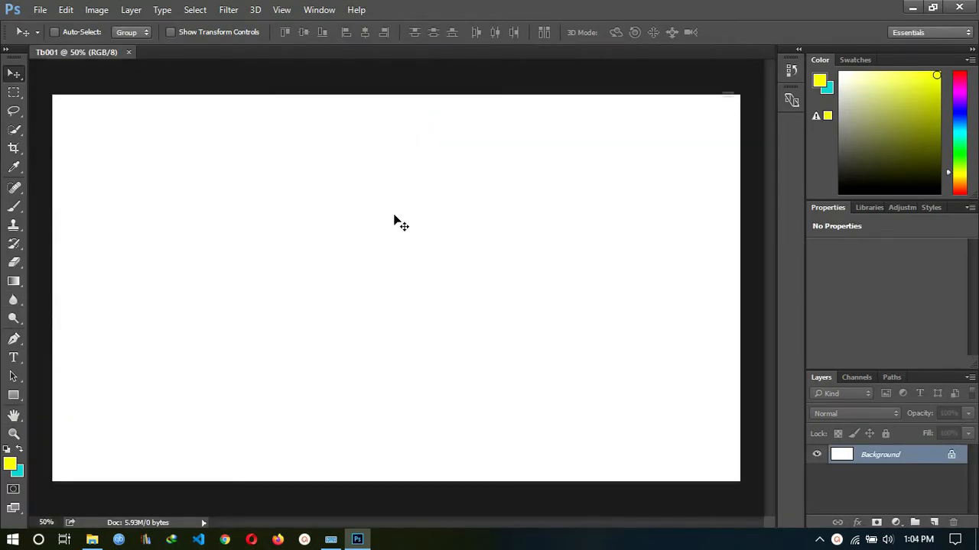
# - Place How-to-Draw-Lego-Batman-Featured-Image.jpg from the Photoshop folder into the document and scale it to about 44% wide by 46% high
pyautogui.click(92, 539)
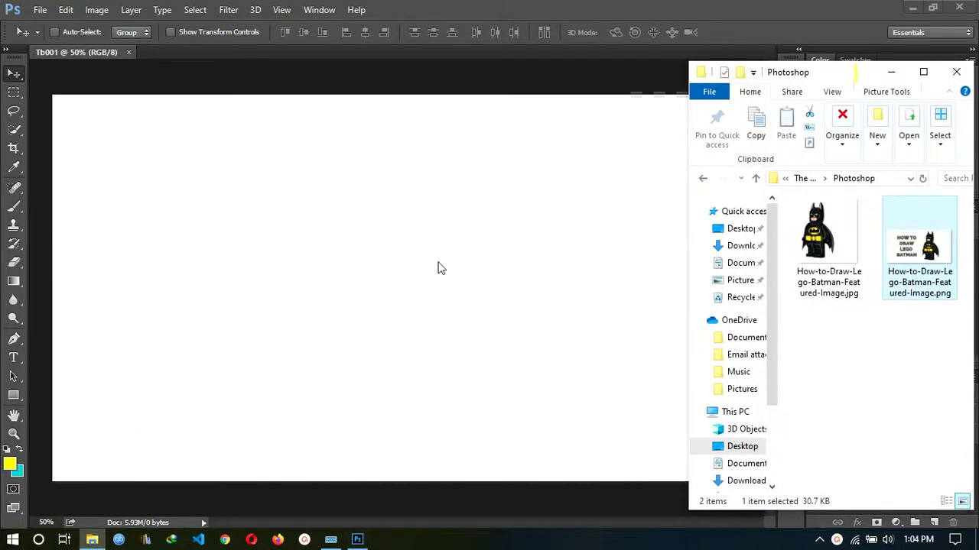
pyautogui.moveTo(832, 233); pyautogui.dragTo(601, 301)
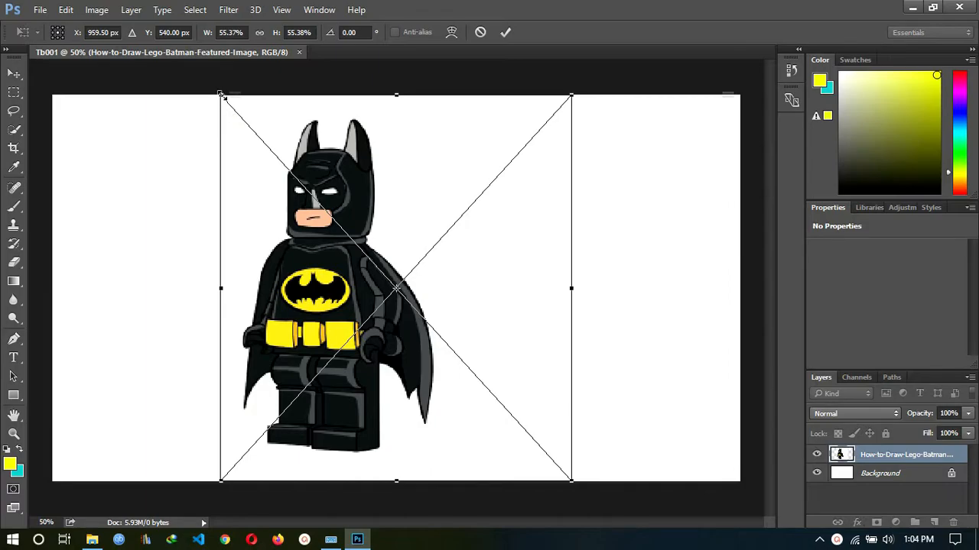
pyautogui.moveTo(221, 96); pyautogui.dragTo(306, 177)
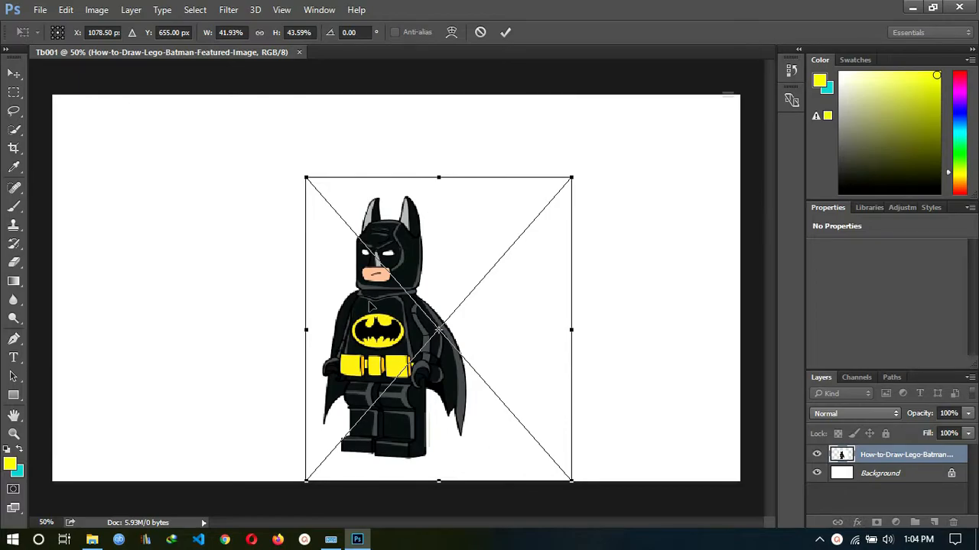
pyautogui.moveTo(306, 177); pyautogui.dragTo(292, 162)
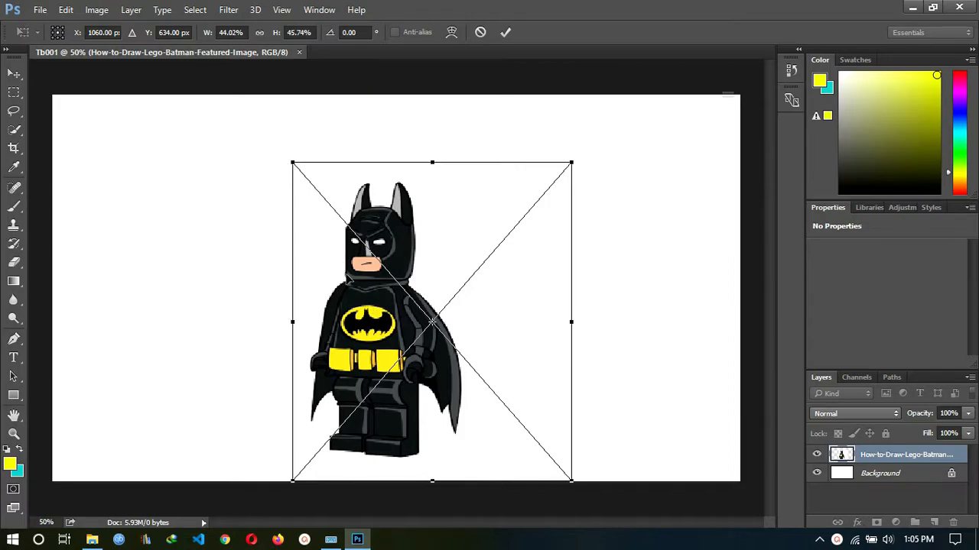
# - Move the Batman image to the right side of the canvas, centred at about X 1674, Y 564 px, and commit its placement
pyautogui.moveTo(355, 239); pyautogui.dragTo(597, 212)
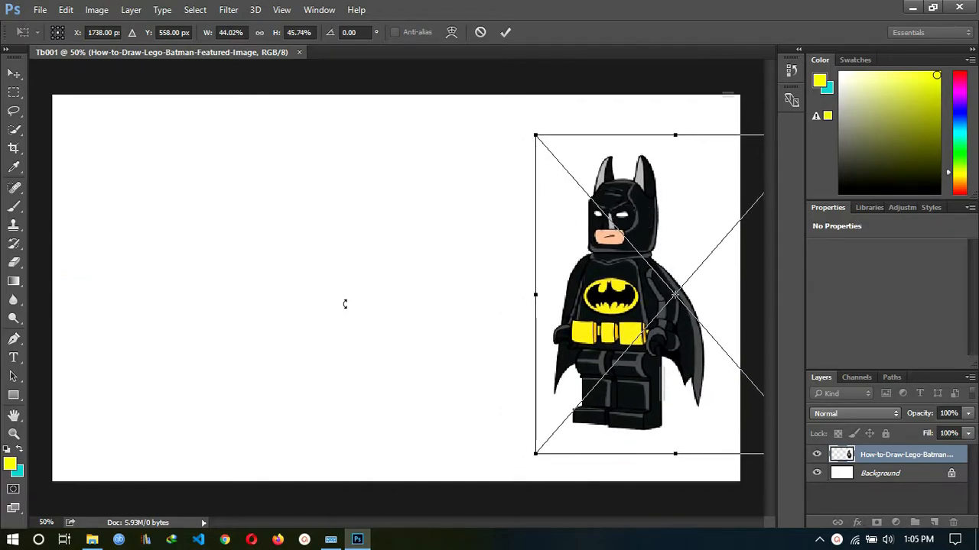
pyautogui.moveTo(643, 286); pyautogui.dragTo(621, 289)
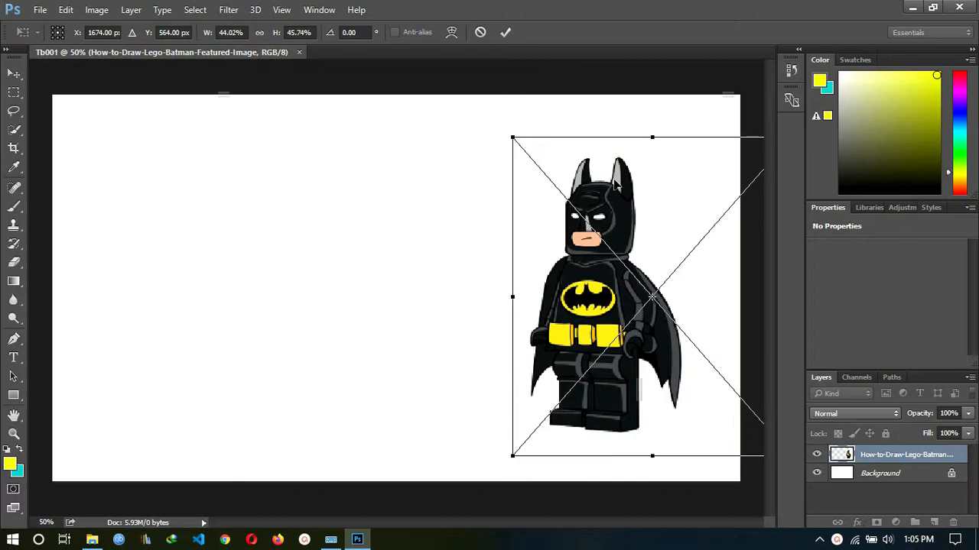
pyautogui.click(13, 357)
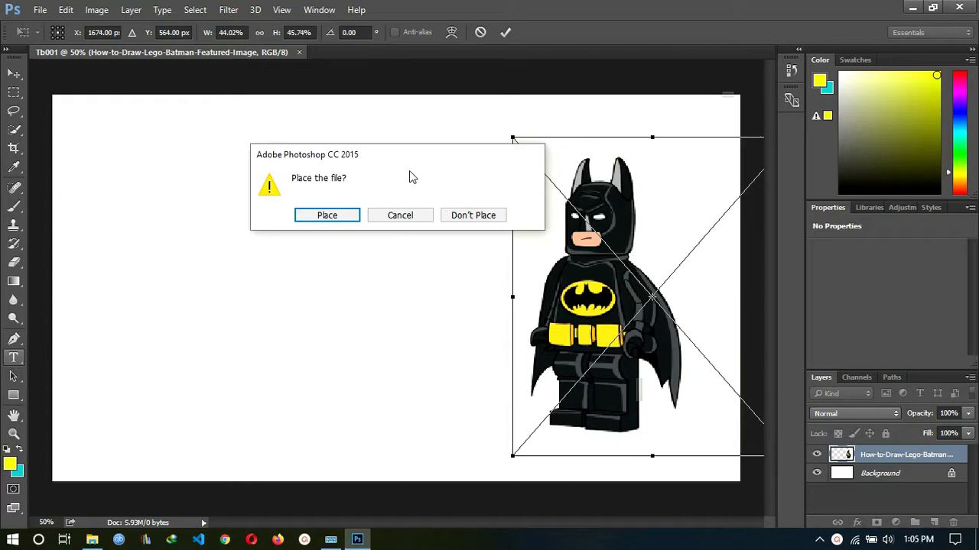
pyautogui.click(327, 214)
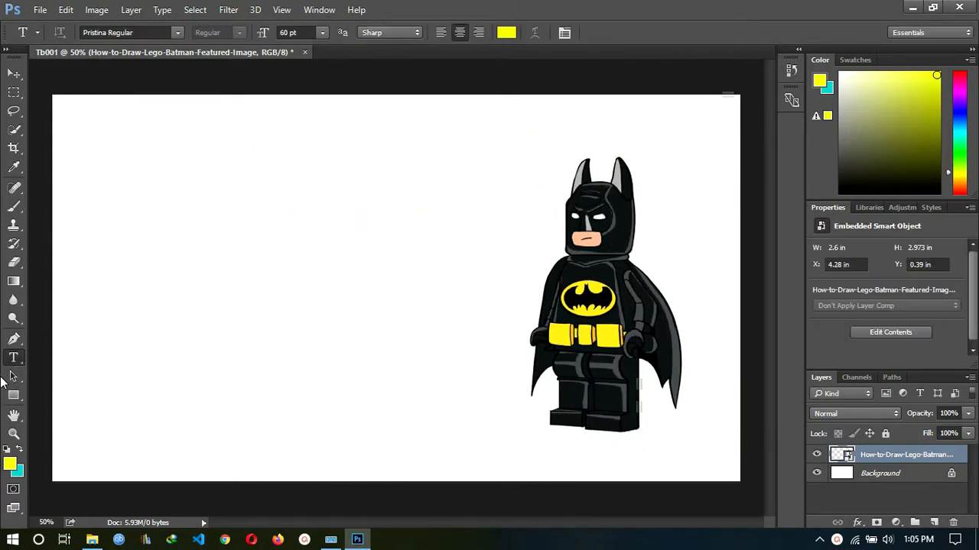
# - Start a horizontal text layer in the empty left part of the canvas using Old English Text MT Regular at 24 pt
pyautogui.click(120, 126)
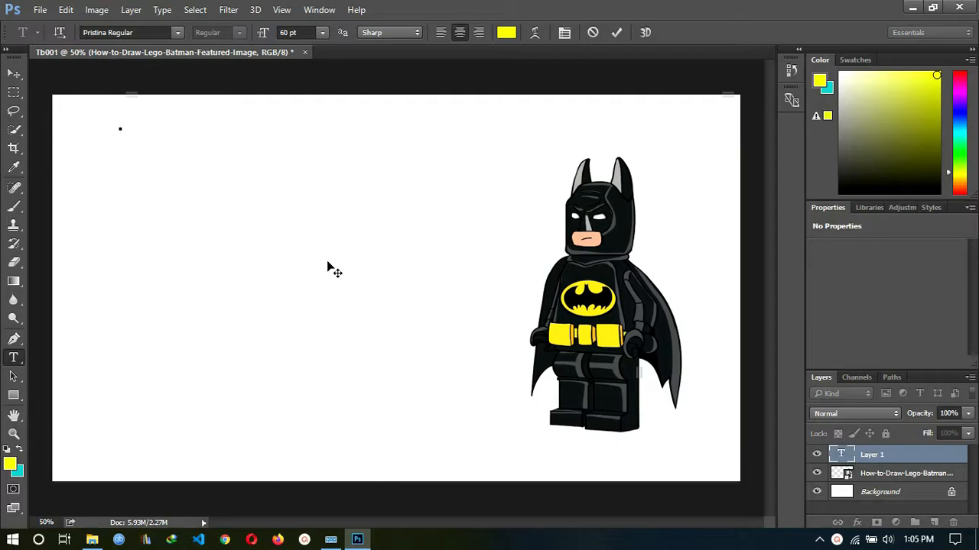
pyautogui.moveTo(145, 83); pyautogui.dragTo(160, 223)
pyautogui.click(178, 32)
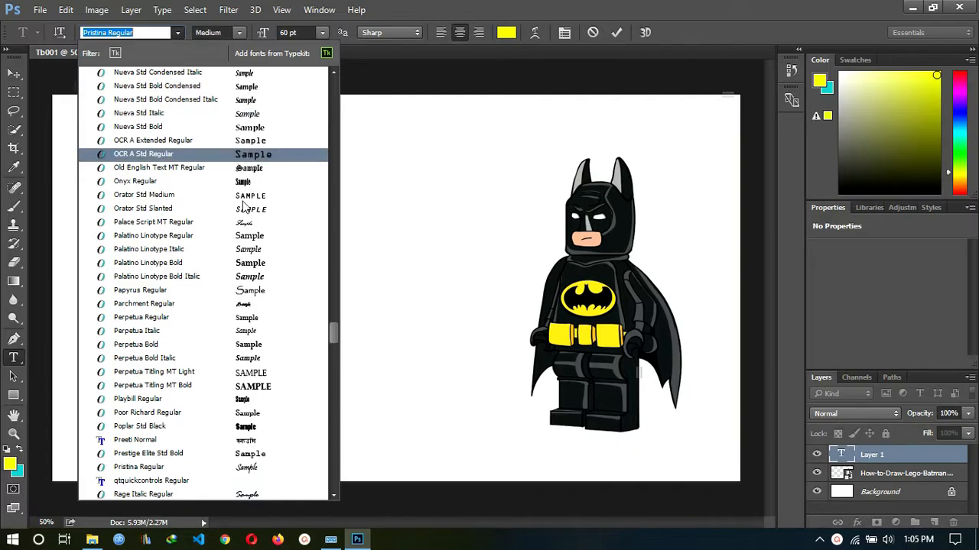
pyautogui.click(177, 33)
pyautogui.click(177, 35)
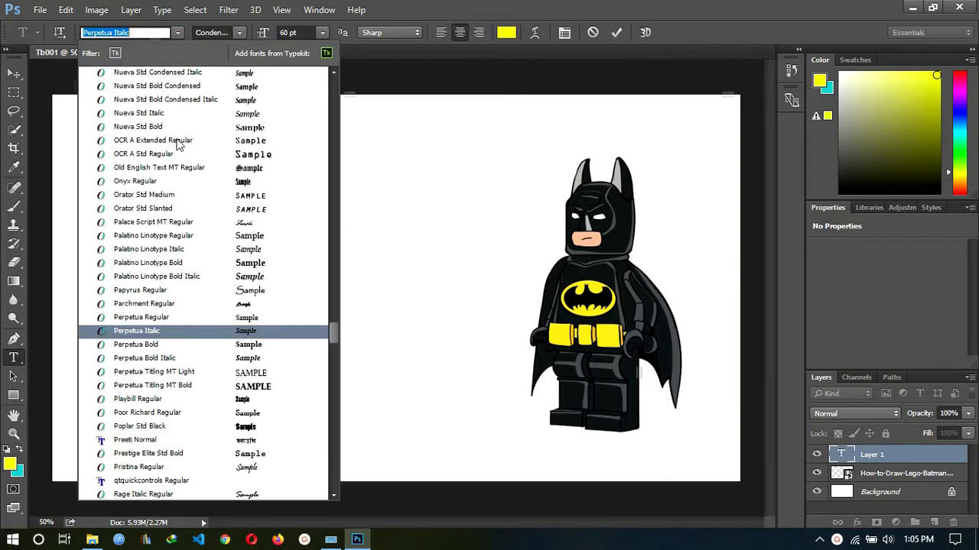
pyautogui.click(193, 178)
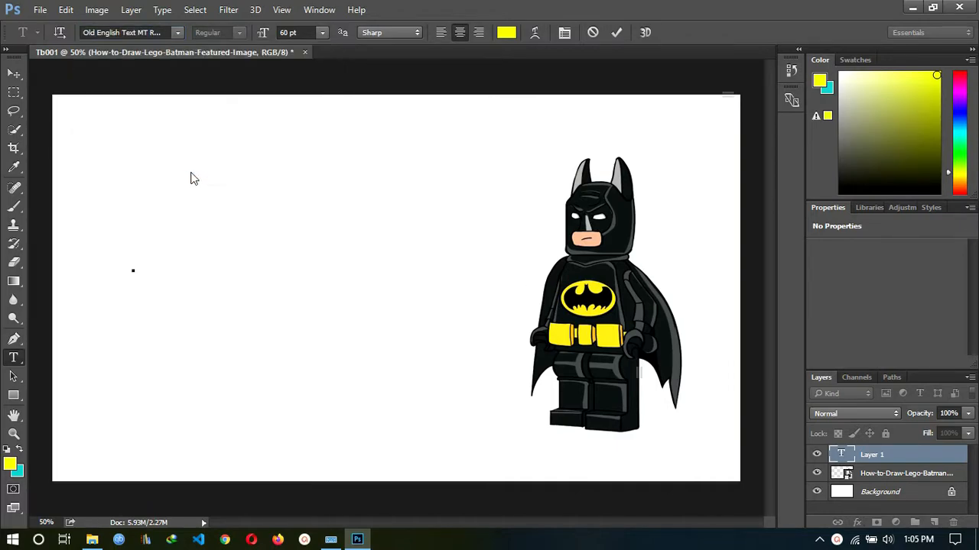
pyautogui.click(320, 32)
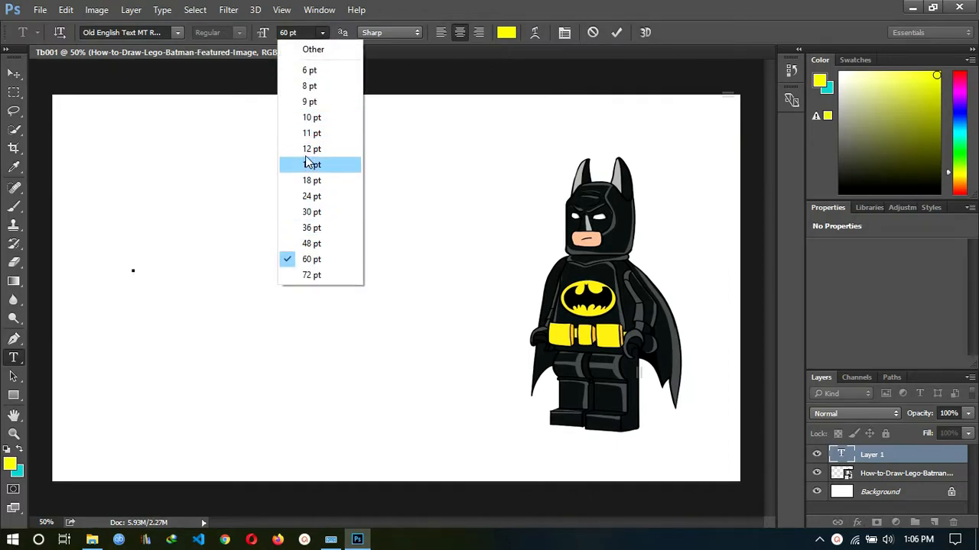
pyautogui.click(317, 197)
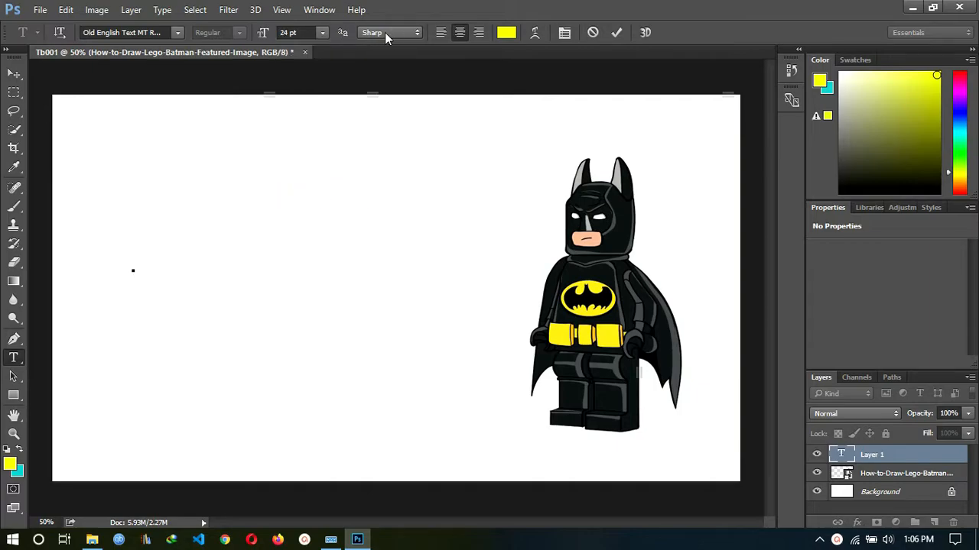
pyautogui.click(509, 31)
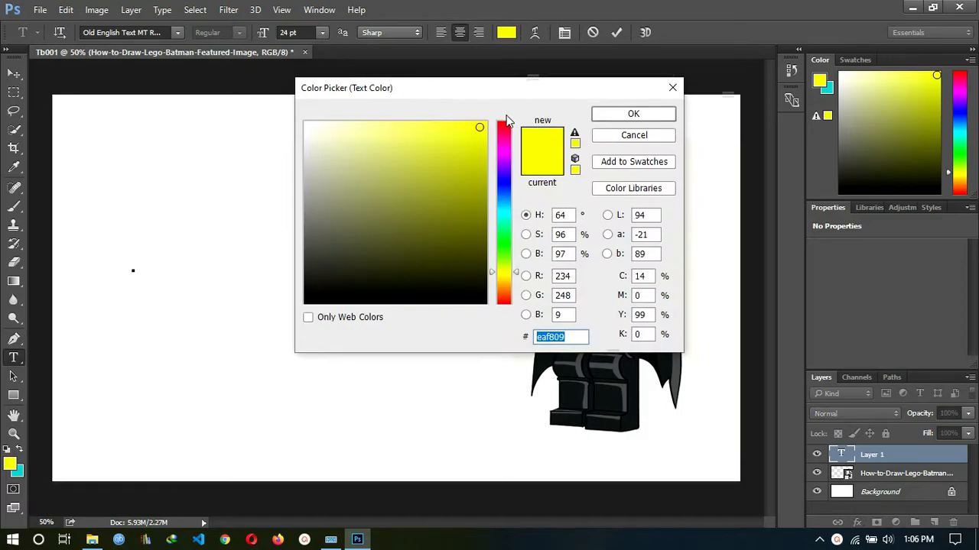
pyautogui.moveTo(501, 178); pyautogui.dragTo(498, 217)
pyautogui.moveTo(341, 136); pyautogui.dragTo(288, 112)
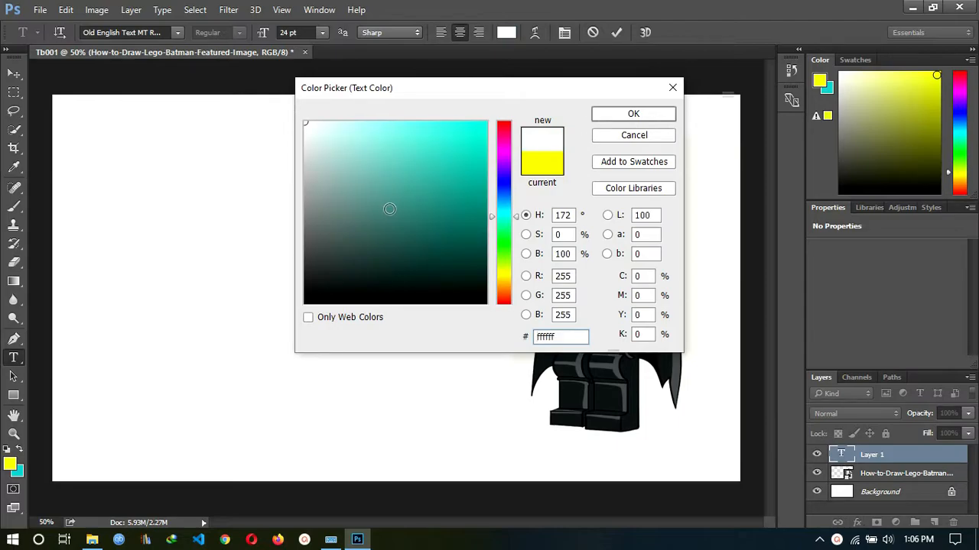
pyautogui.click(673, 88)
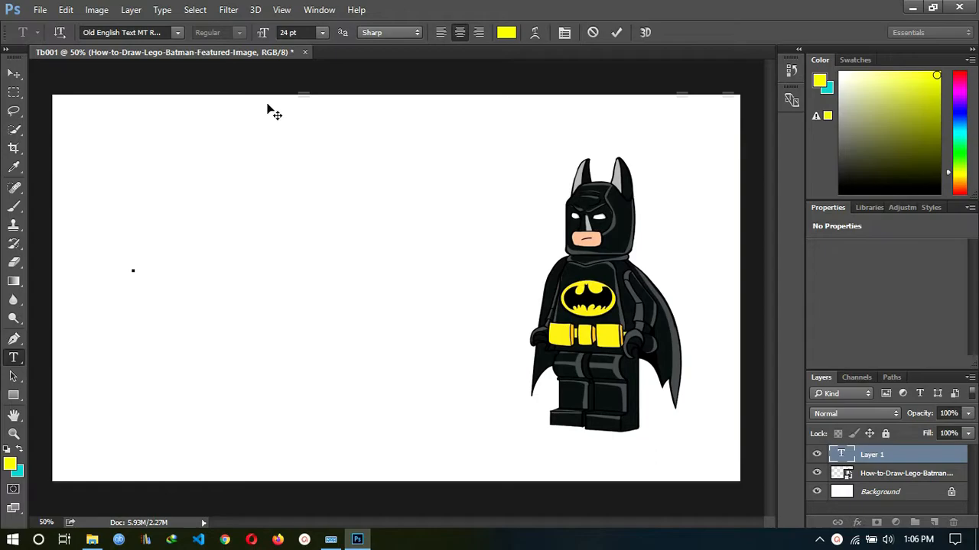
# - Set the text colour to black
pyautogui.click(512, 37)
pyautogui.moveTo(415, 219)
pyautogui.mouseDown()
pyautogui.moveTo(303, 290)
pyautogui.moveTo(336, 275)
pyautogui.moveTo(303, 313)
pyautogui.mouseUp()
pyautogui.click(630, 114)
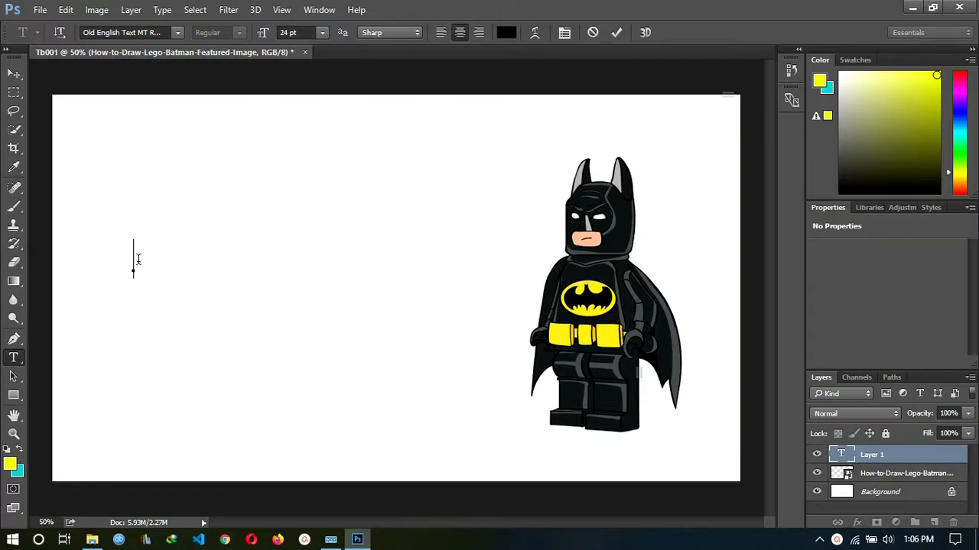
# - Enter the sample text "asdf" and move it up and right, closer to the middle of the canvas's left half
pyautogui.write('asdf')
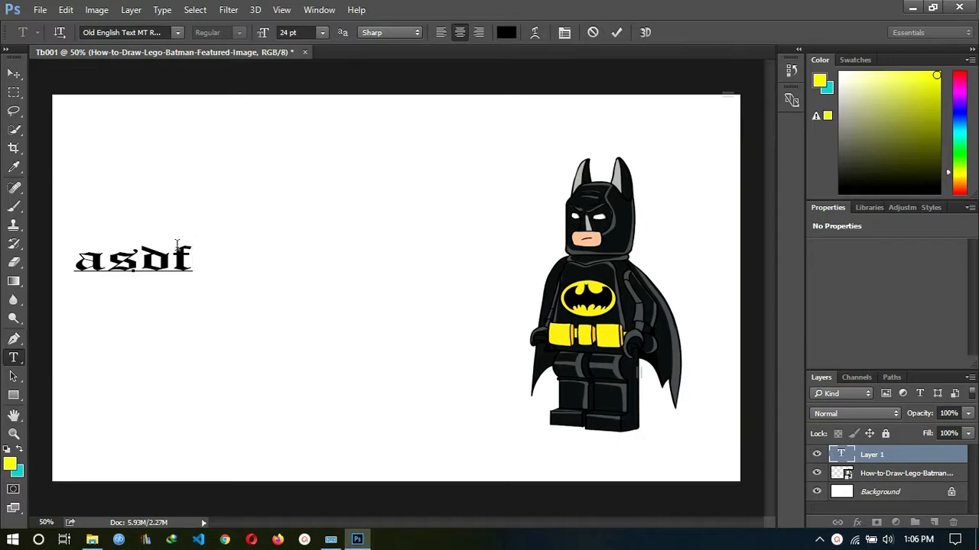
pyautogui.moveTo(126, 237); pyautogui.dragTo(232, 217)
# - Change the font of the whole "asdf" text to Palace Script MT Regular
pyautogui.moveTo(312, 237); pyautogui.dragTo(191, 239)
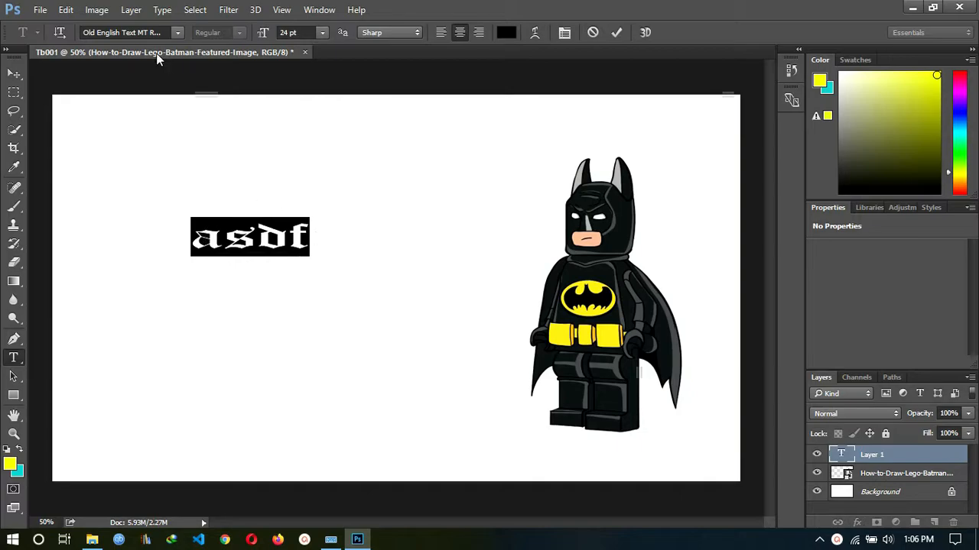
pyautogui.click(176, 34)
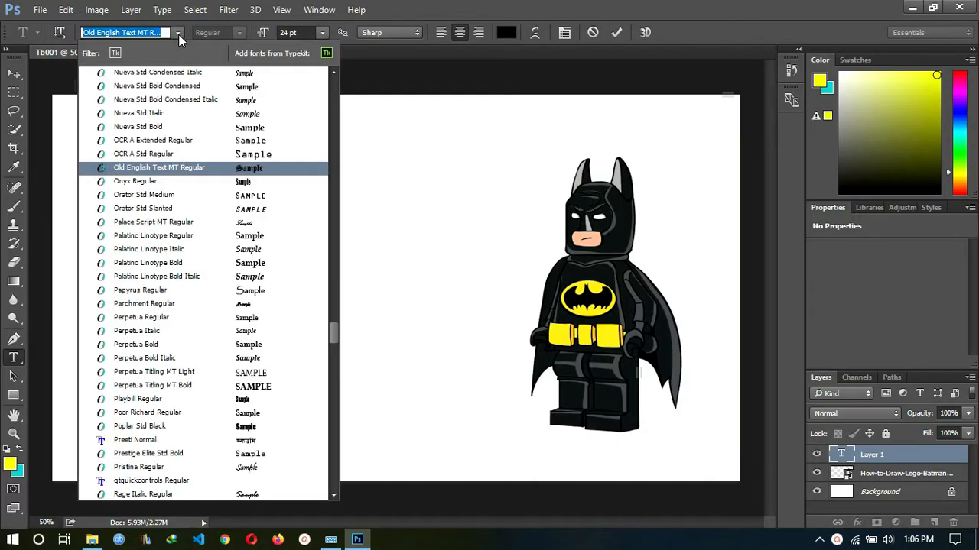
pyautogui.click(236, 225)
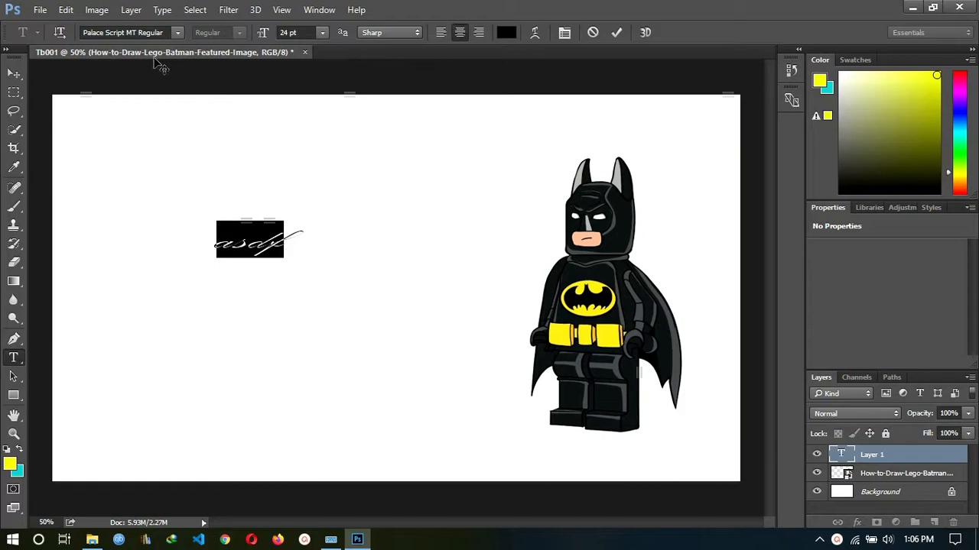
# - Find a heavier font for the selected sample text and apply Rockwell Bold
pyautogui.click(177, 32)
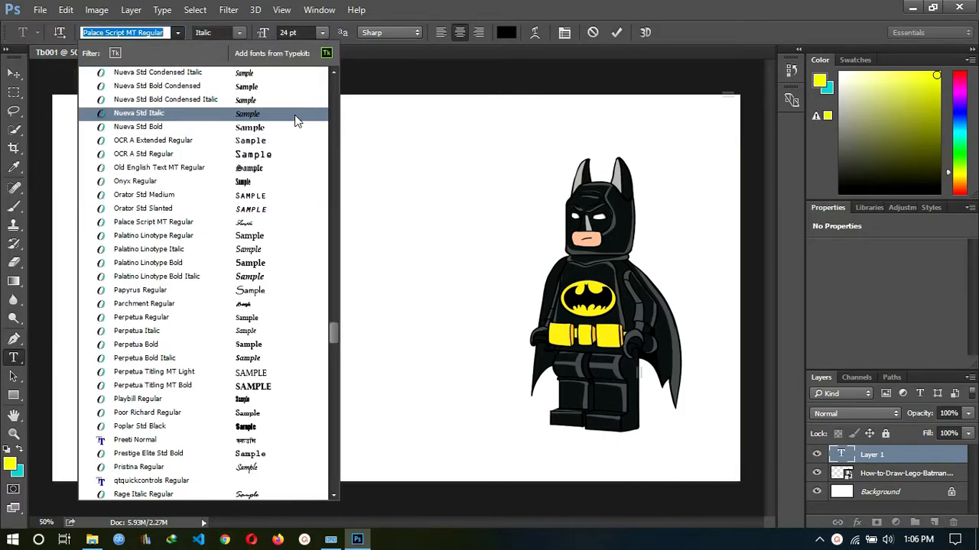
pyautogui.scroll(-1, 298, 121)
pyautogui.scroll(-1, 298, 120)
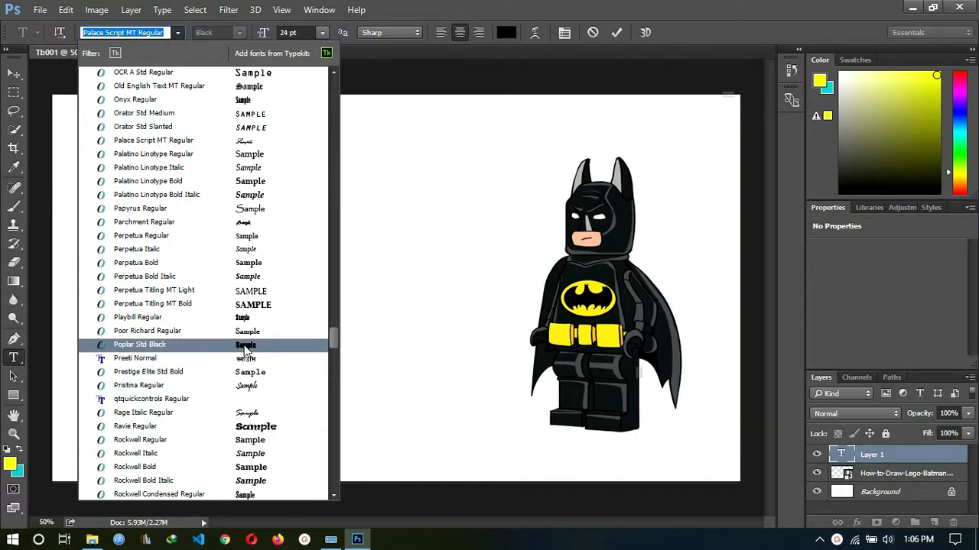
pyautogui.scroll(-5, 245, 350)
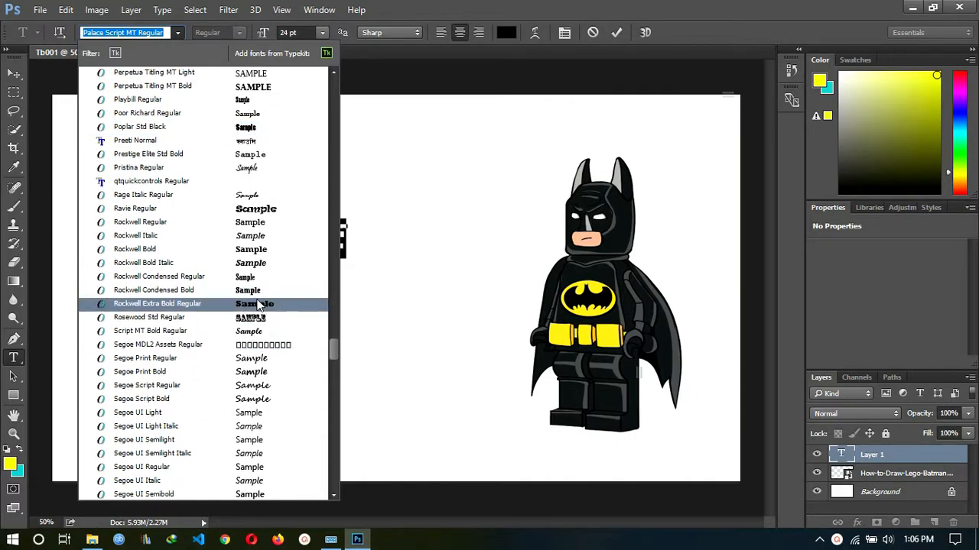
pyautogui.click(258, 254)
# - Delete all four letters of the sample text while keeping the text layer in editing mode
pyautogui.click(327, 233)
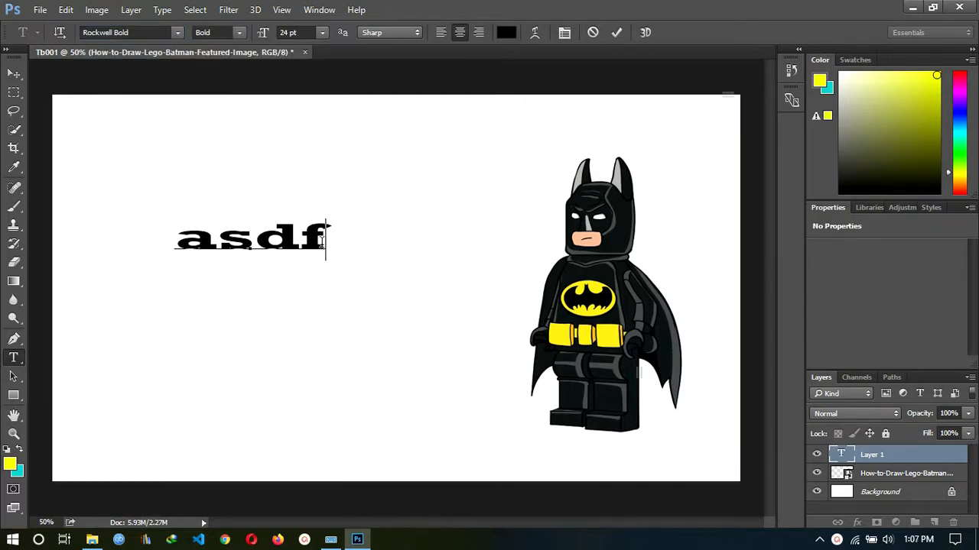
pyautogui.press('BackSpace')
pyautogui.press('BackSpace')
pyautogui.press('BackSpace')
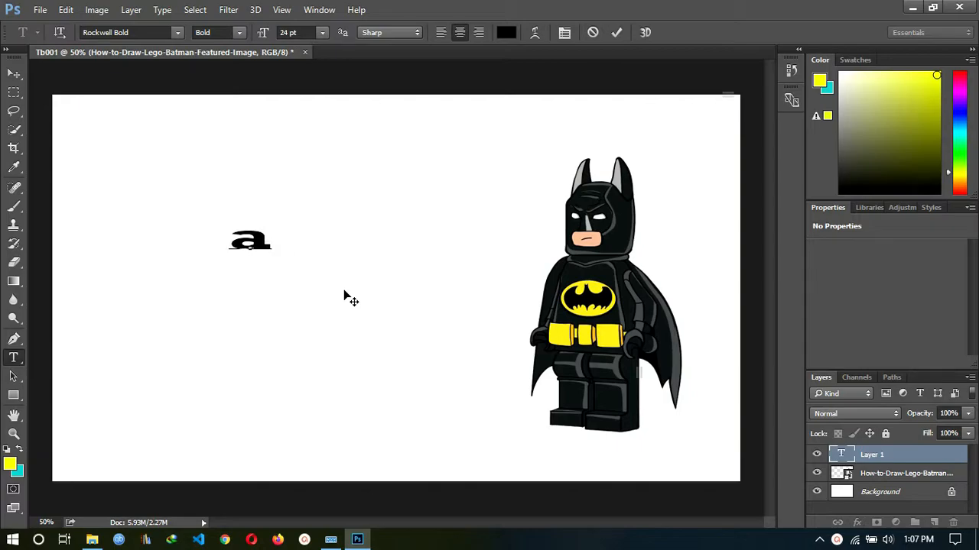
pyautogui.press('BackSpace')
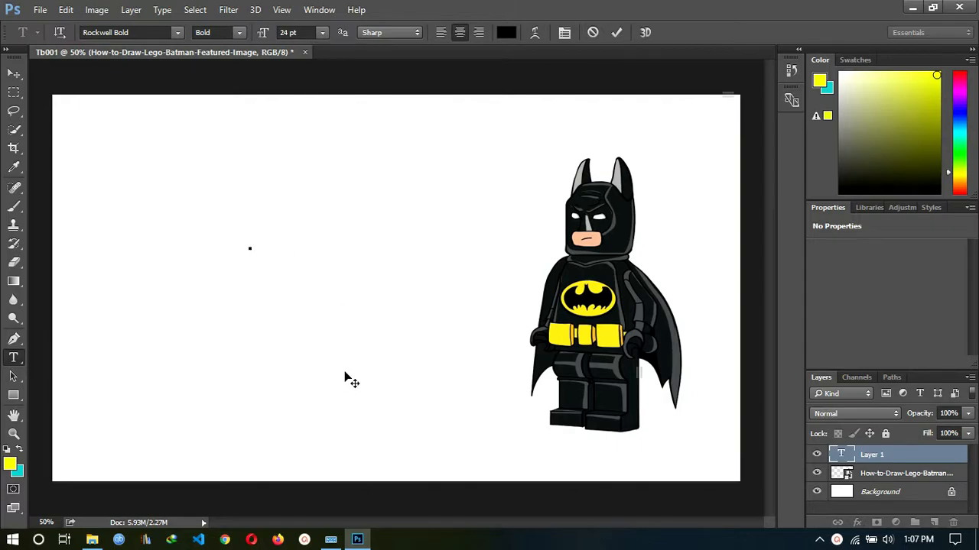
# - Bring up the On-Screen Keyboard, try to enter the letters l, e and a with it, and move its window lower before returning to Photoshop
pyautogui.click(330, 539)
pyautogui.click(526, 210)
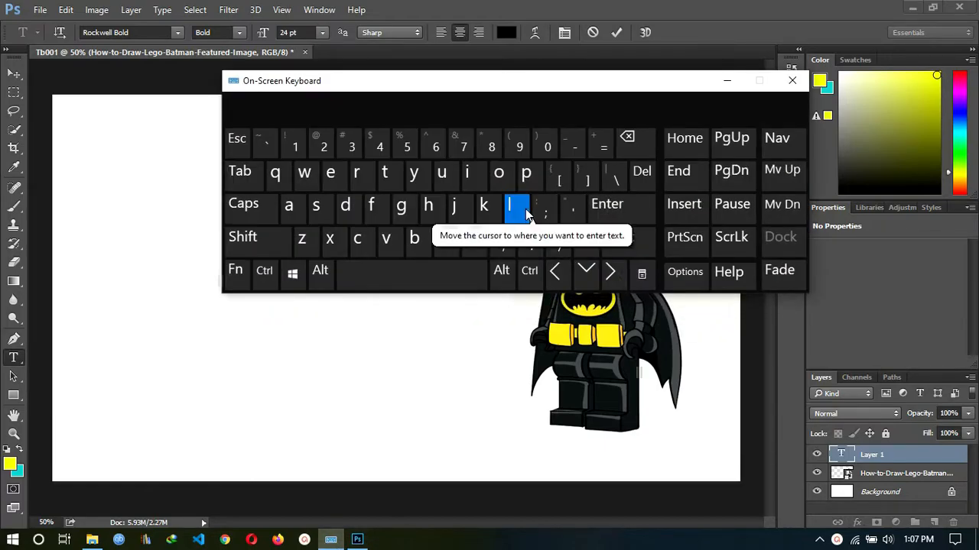
pyautogui.click(338, 180)
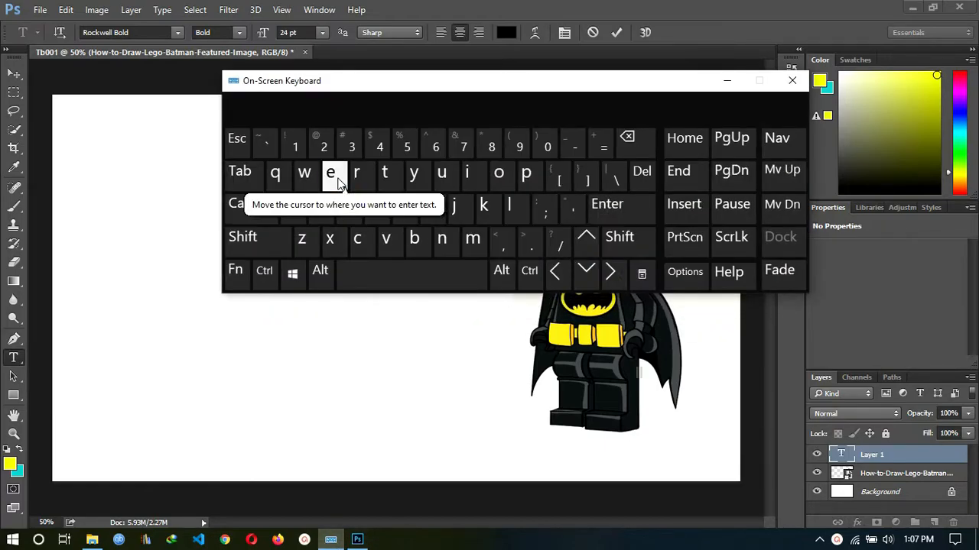
pyautogui.click(296, 209)
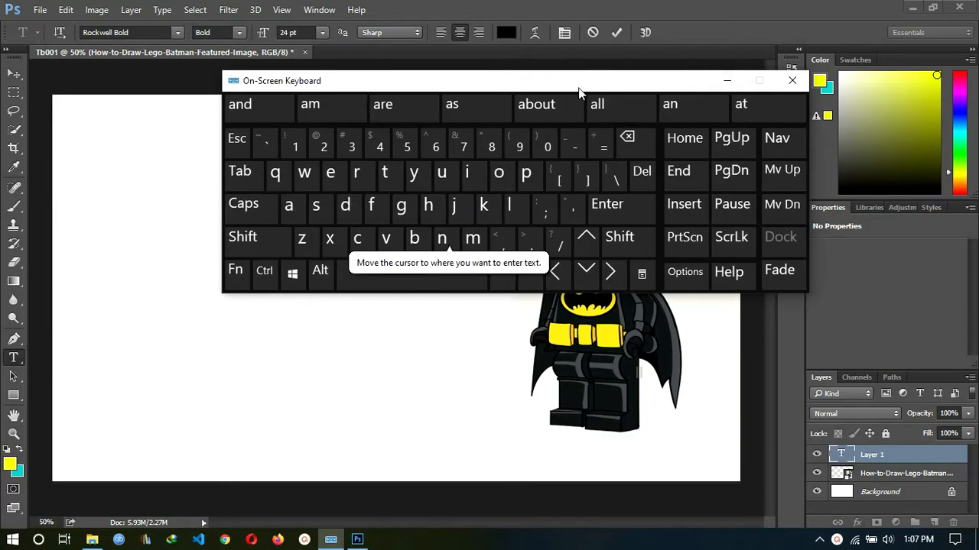
pyautogui.moveTo(579, 92); pyautogui.dragTo(590, 211)
pyautogui.click(462, 6)
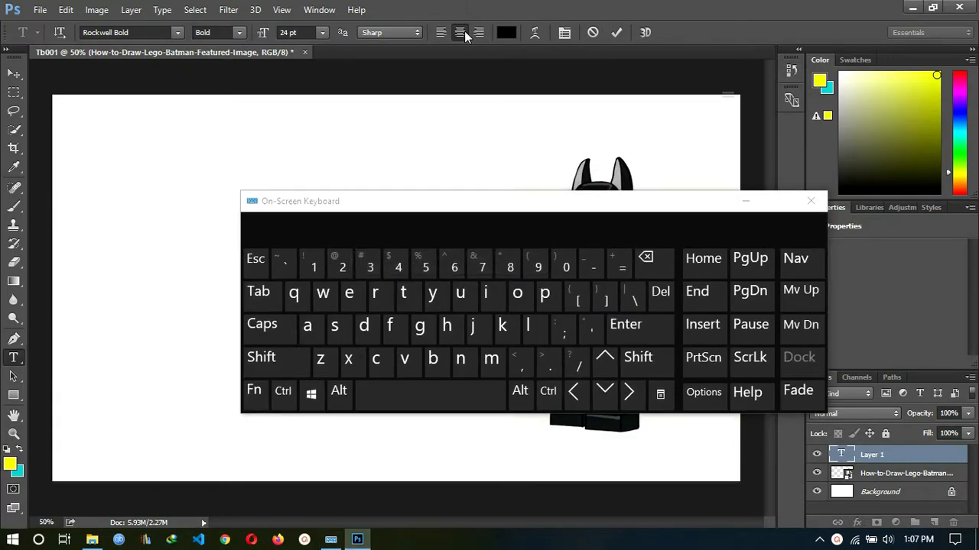
# - Enter "learn" in the empty text layer using the On-Screen Keyboard and minimize the keyboard window
pyautogui.click(531, 328)
pyautogui.click(349, 294)
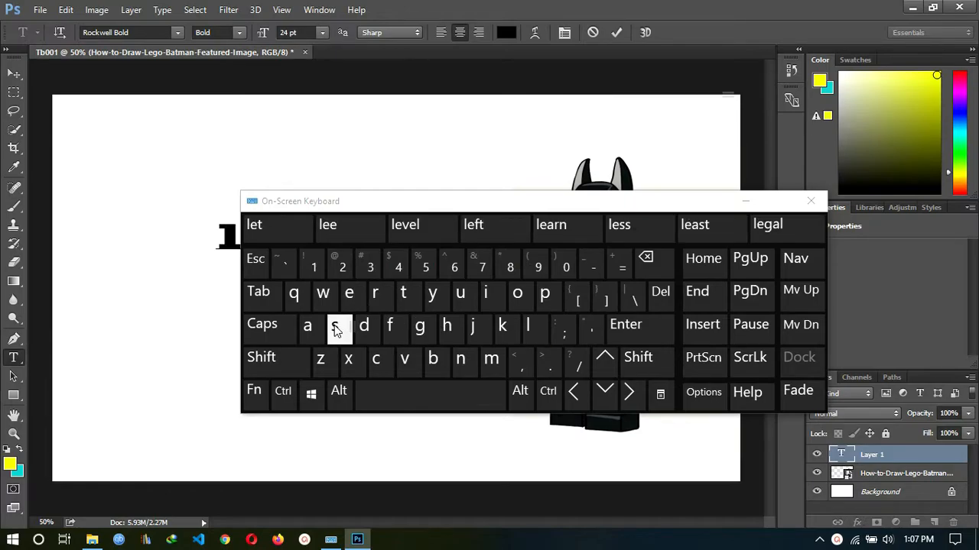
pyautogui.click(309, 327)
pyautogui.click(375, 294)
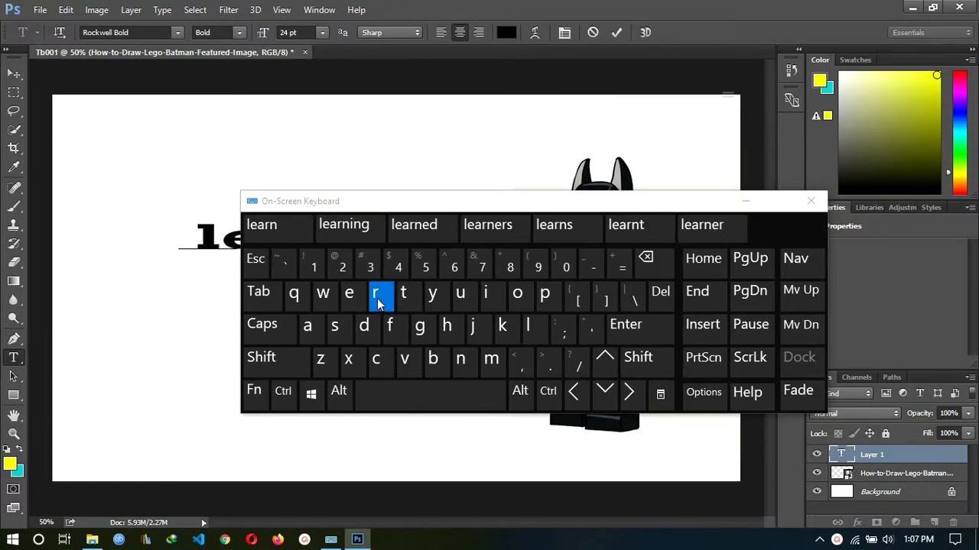
pyautogui.click(460, 359)
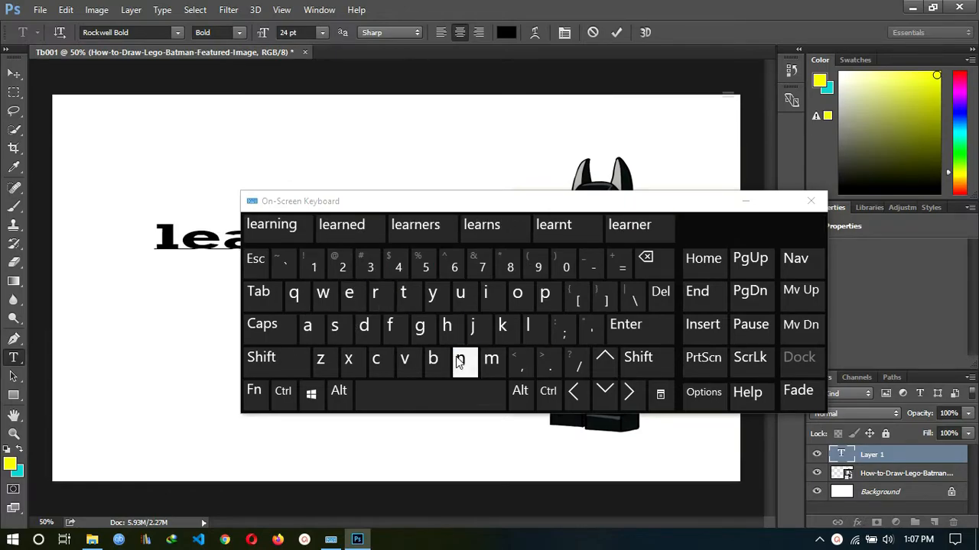
pyautogui.click(746, 200)
# - Add "Photoshop" after "learn" and break the text so that "Photoshop" sits on its own second line
pyautogui.write('Pho')
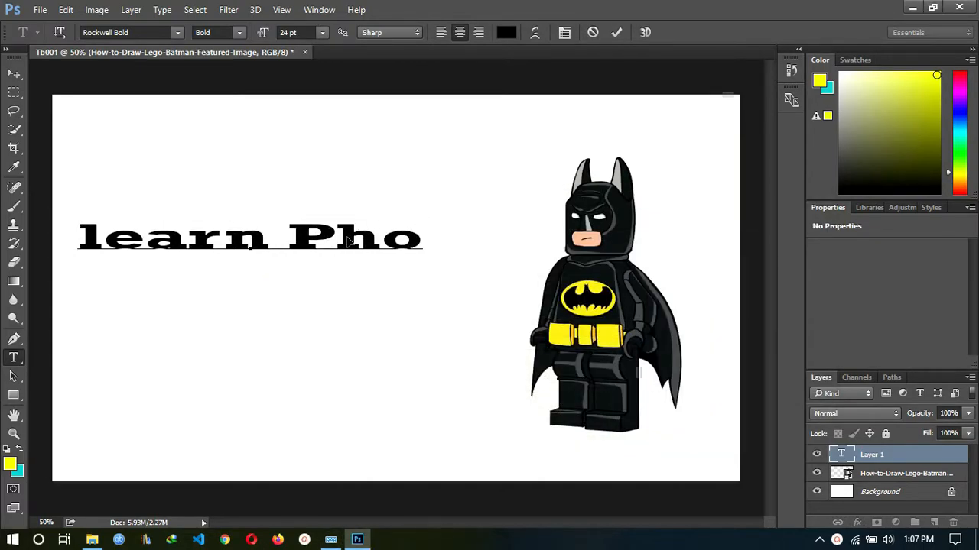
pyautogui.write('to')
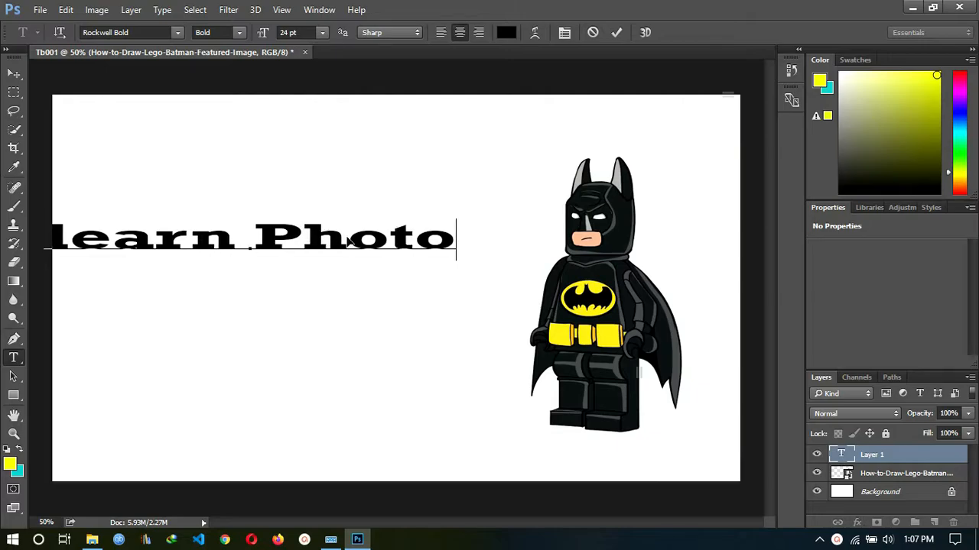
pyautogui.write('shop')
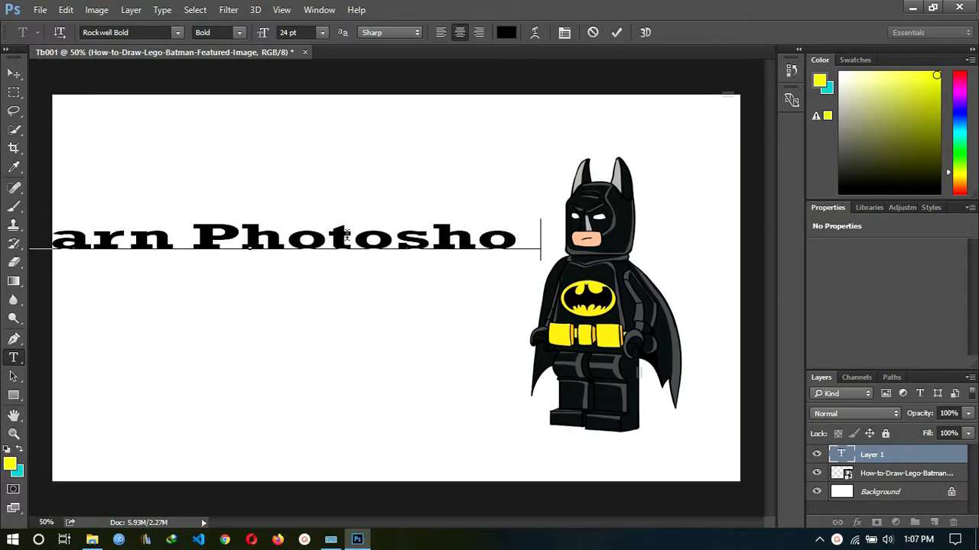
pyautogui.click(176, 229)
pyautogui.press('Return')
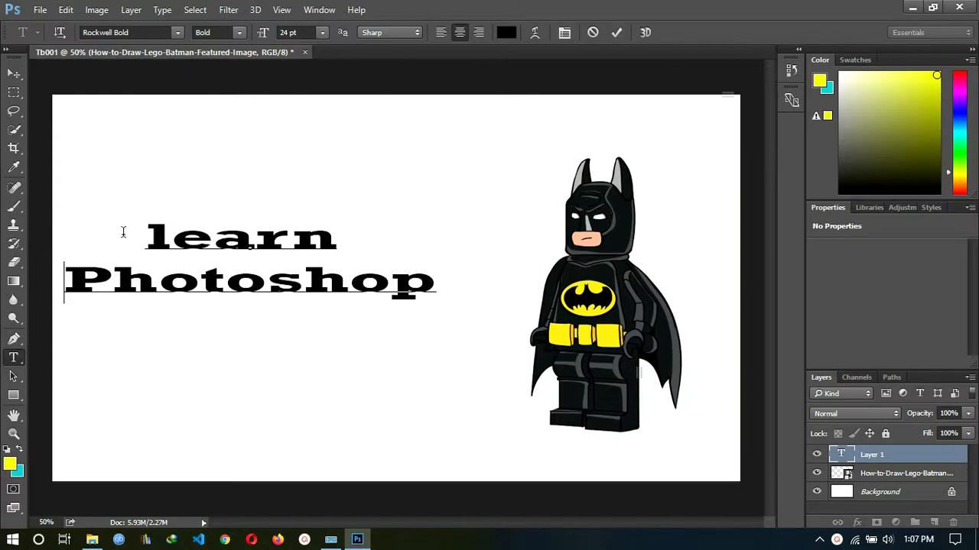
# - Change the color of the whole "learn Photoshop" text to bright blue (000cff)
pyautogui.moveTo(143, 228); pyautogui.dragTo(470, 286)
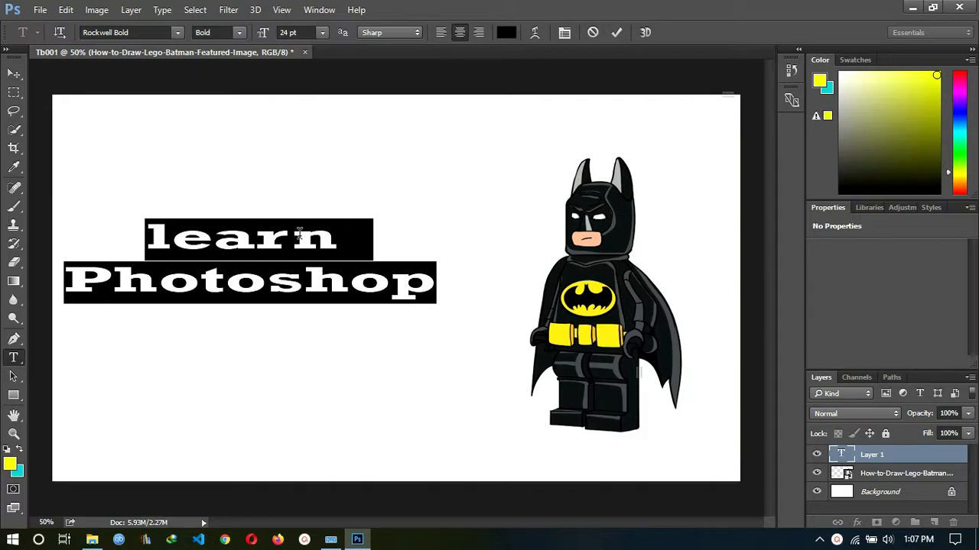
pyautogui.click(177, 33)
pyautogui.click(510, 32)
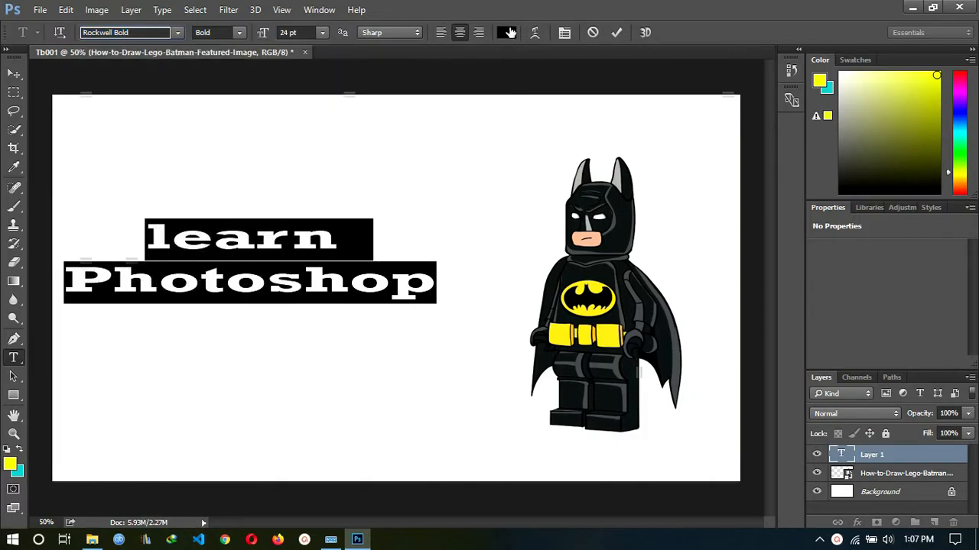
pyautogui.click(510, 32)
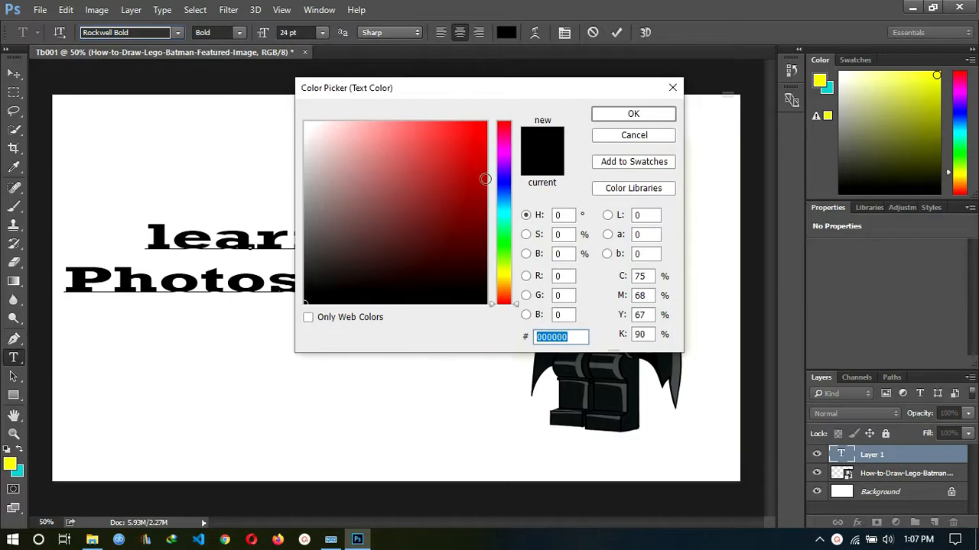
pyautogui.click(511, 182)
pyautogui.moveTo(433, 161); pyautogui.dragTo(490, 118)
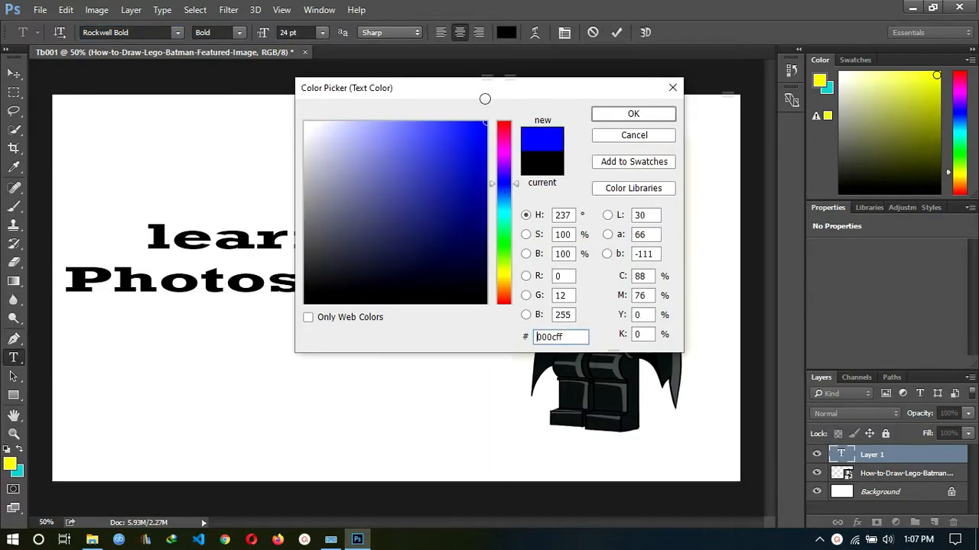
pyautogui.click(629, 114)
pyautogui.click(252, 242)
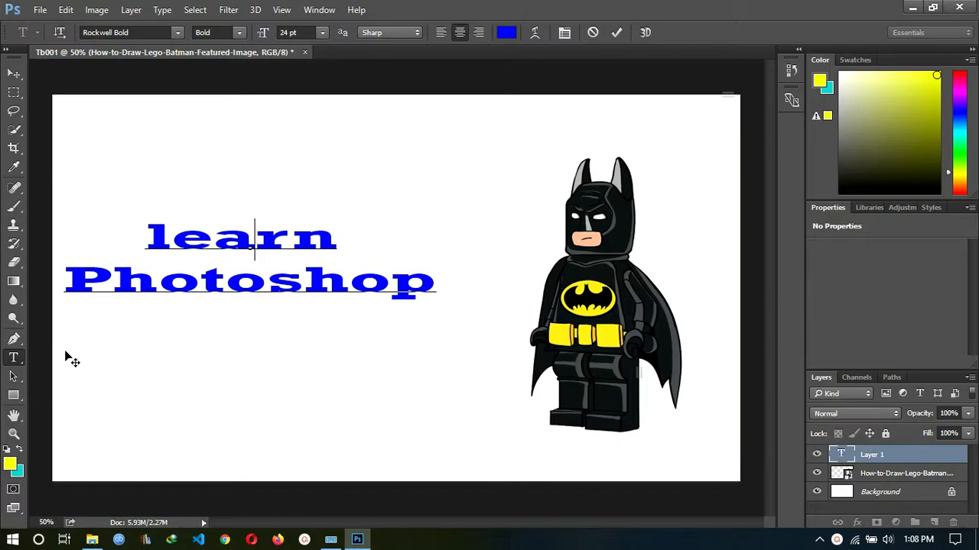
# - Draw a yellow rectangle shape about 1158 by 390 px over the whole "learn Photoshop" text
pyautogui.click(18, 396)
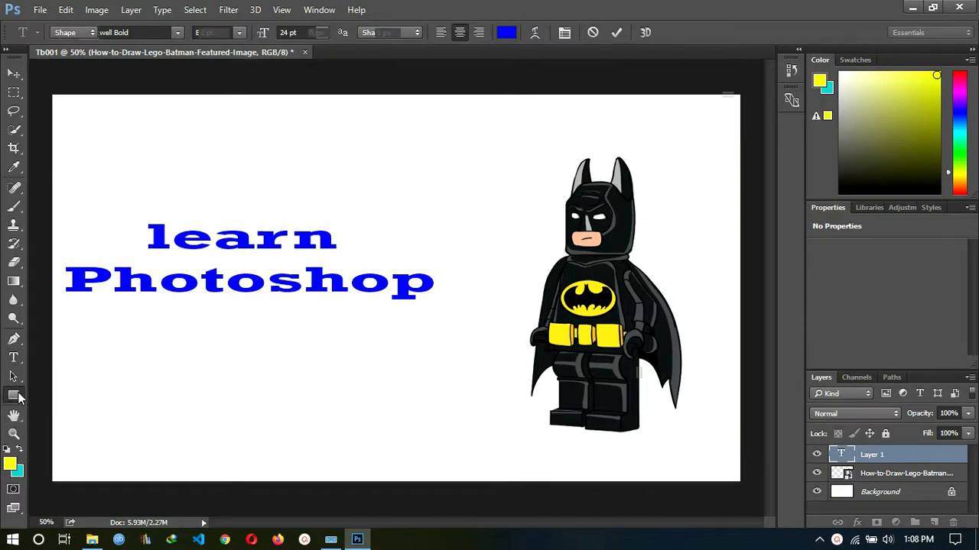
pyautogui.moveTo(61, 193); pyautogui.dragTo(475, 333)
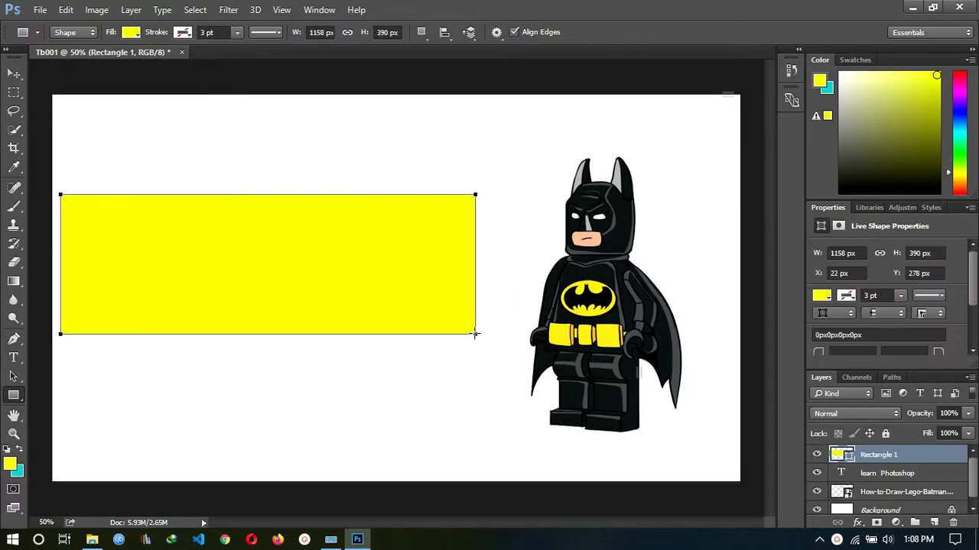
pyautogui.moveTo(216, 274); pyautogui.dragTo(232, 279)
pyautogui.click(107, 258)
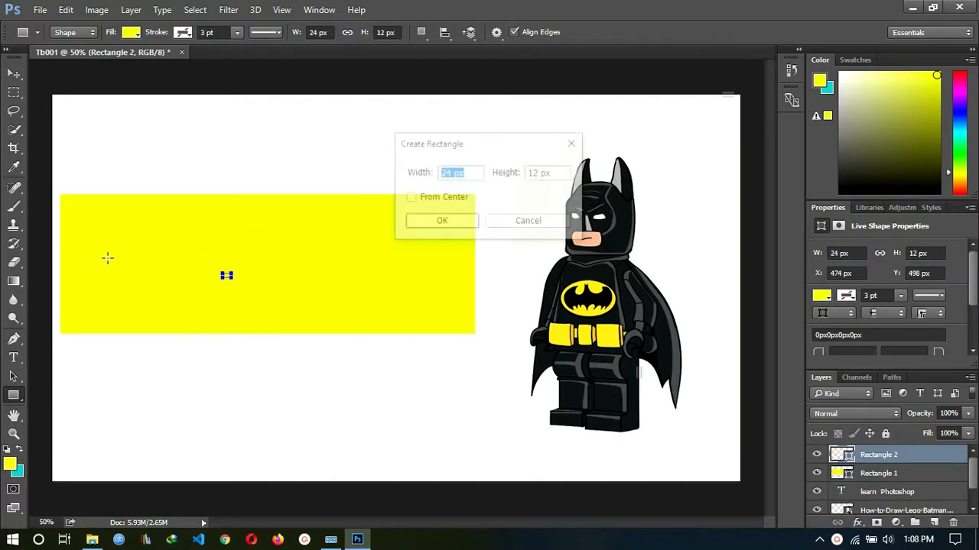
pyautogui.click(529, 225)
pyautogui.hotkey('ctrl', 'z')
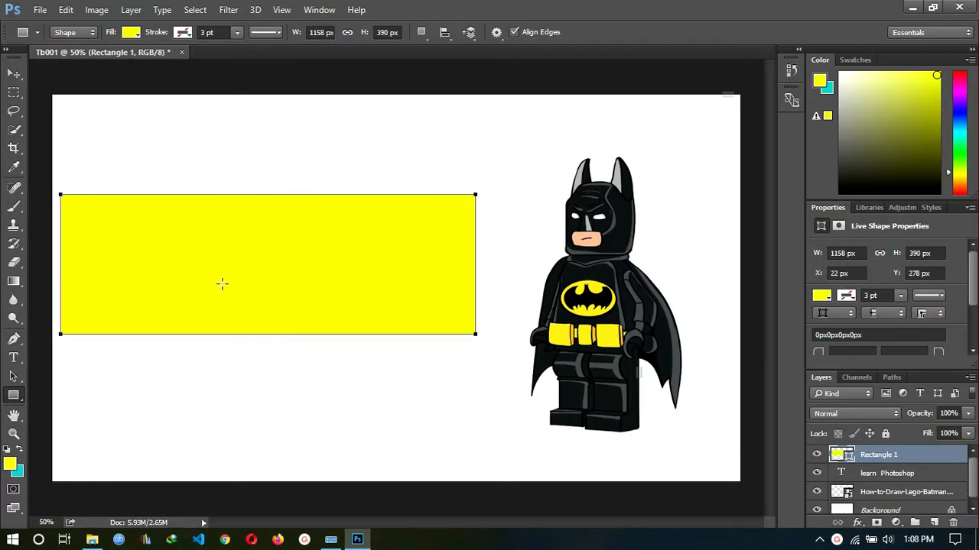
# - Try a light blue fill on the rectangle and set the fill back to yellow
pyautogui.click(131, 34)
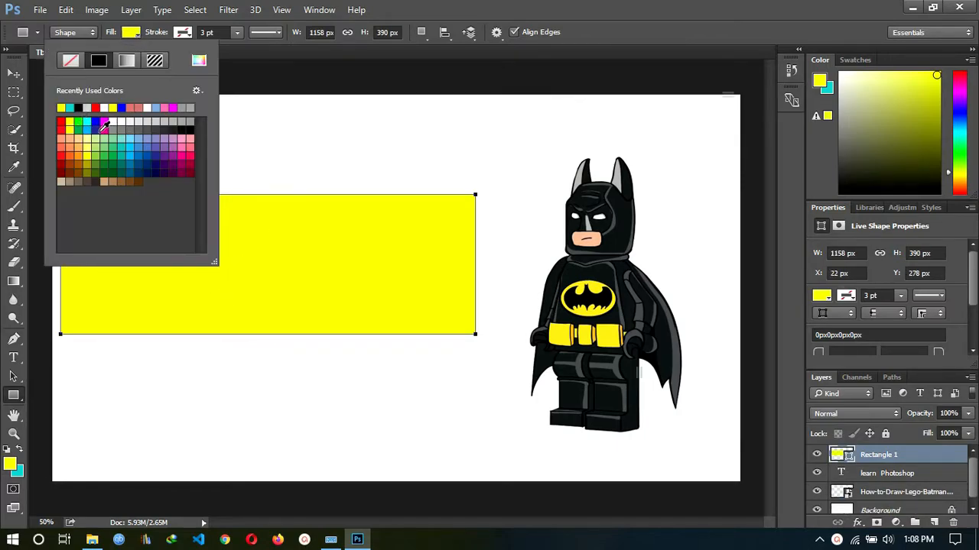
pyautogui.moveTo(920, 80); pyautogui.dragTo(899, 174)
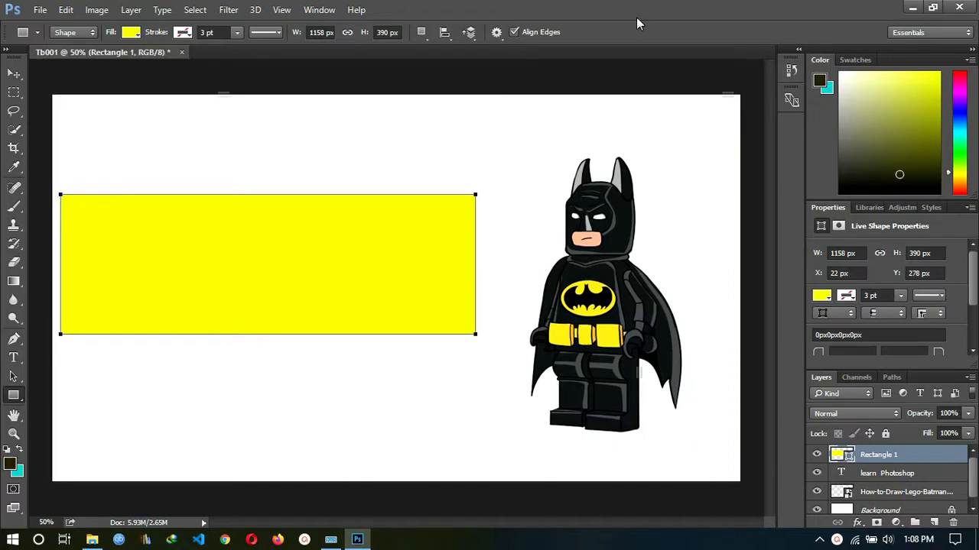
pyautogui.click(133, 34)
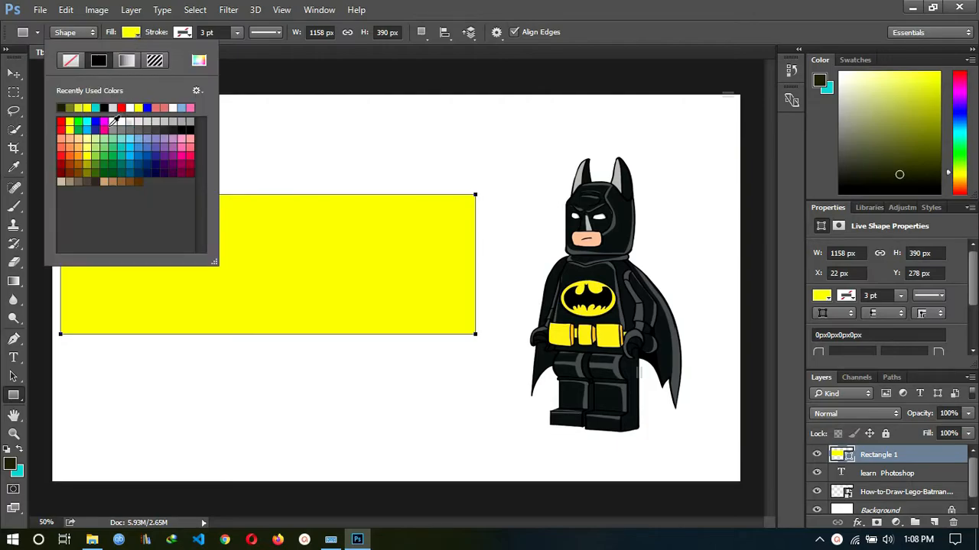
pyautogui.click(132, 151)
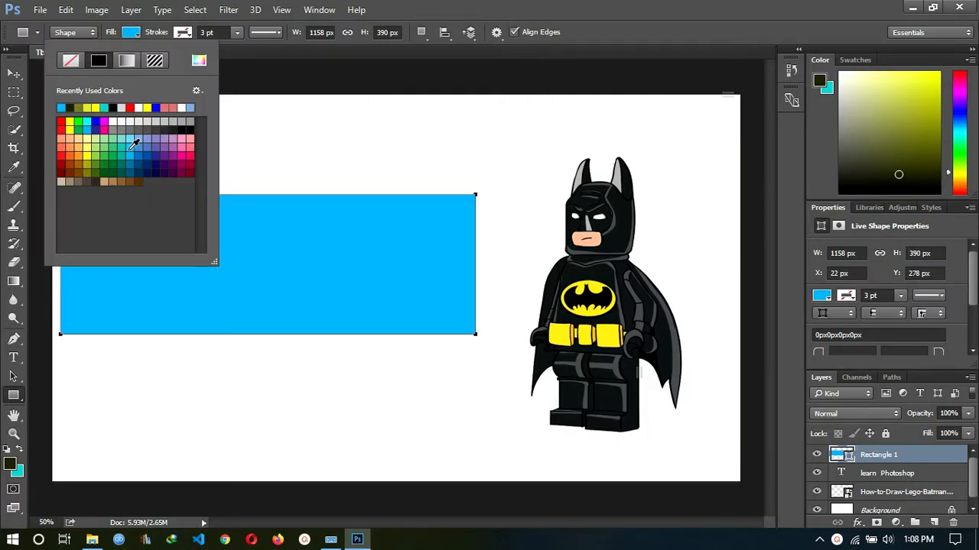
pyautogui.click(88, 153)
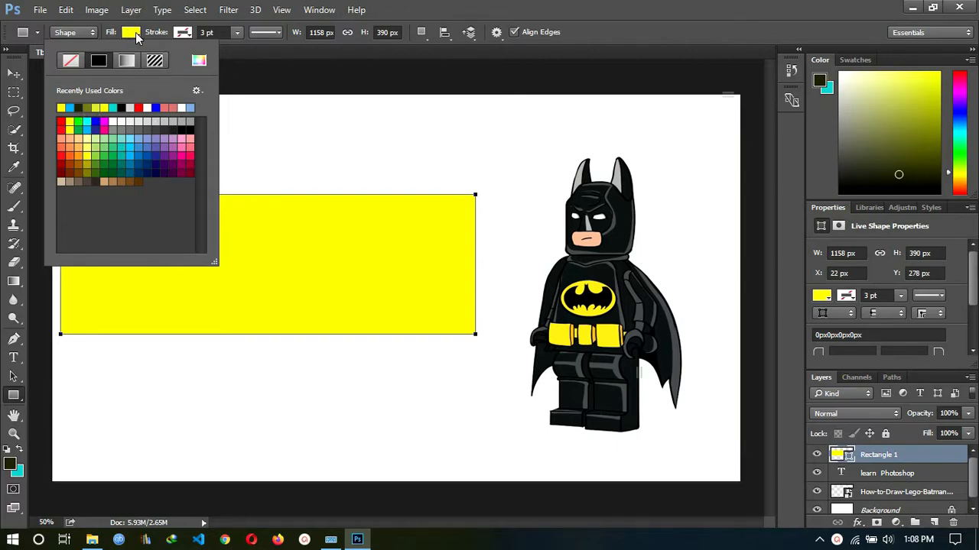
pyautogui.click(136, 38)
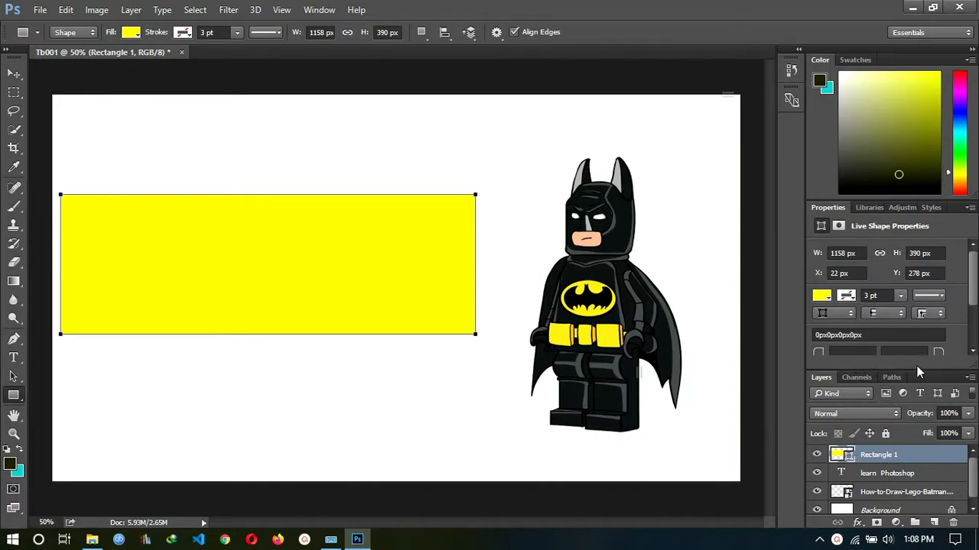
# - Make the layer list taller and move the "learn Photoshop" text layer above the rectangle layer
pyautogui.moveTo(917, 371); pyautogui.dragTo(916, 330)
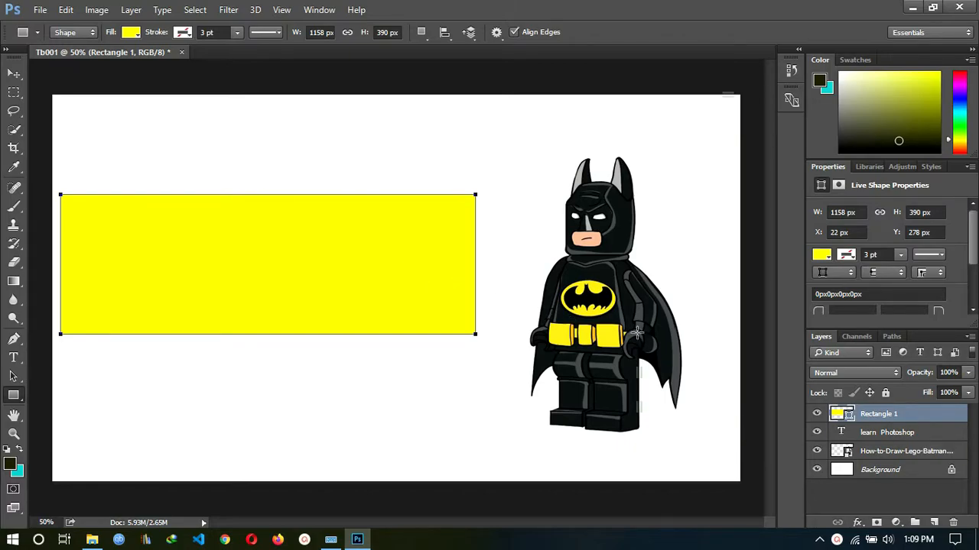
pyautogui.moveTo(890, 434); pyautogui.dragTo(886, 410)
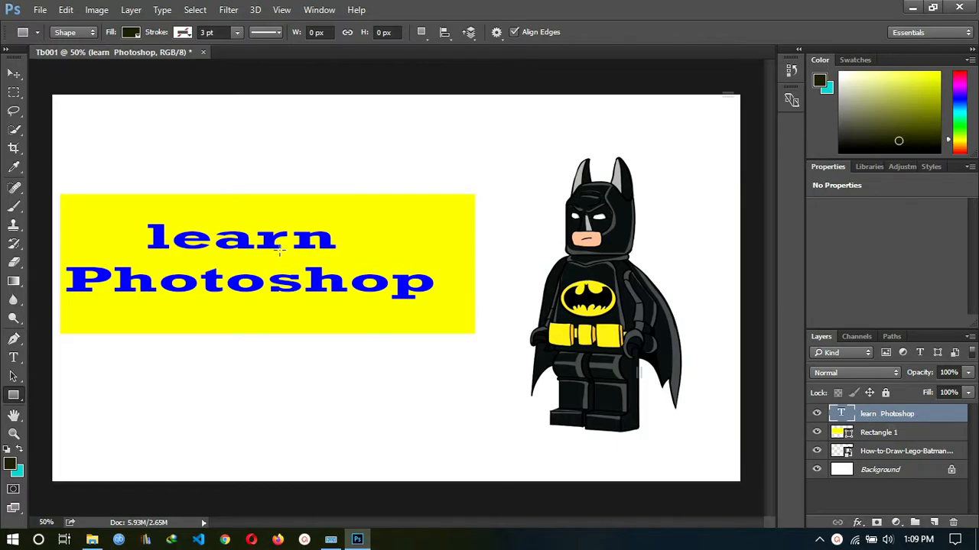
pyautogui.click(227, 237)
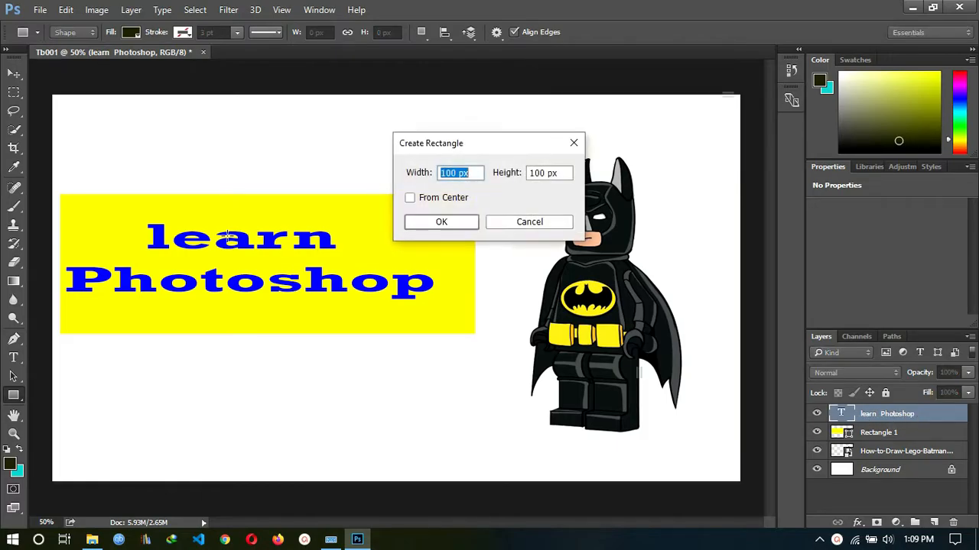
pyautogui.click(536, 227)
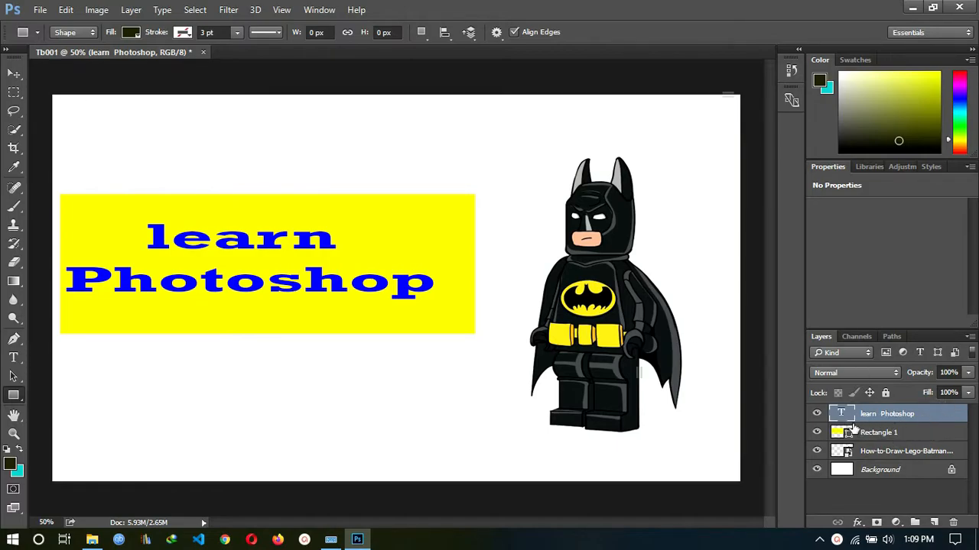
# - Move the text to the middle of the yellow rectangle and add the rectangle layer to the selection
pyautogui.click(11, 75)
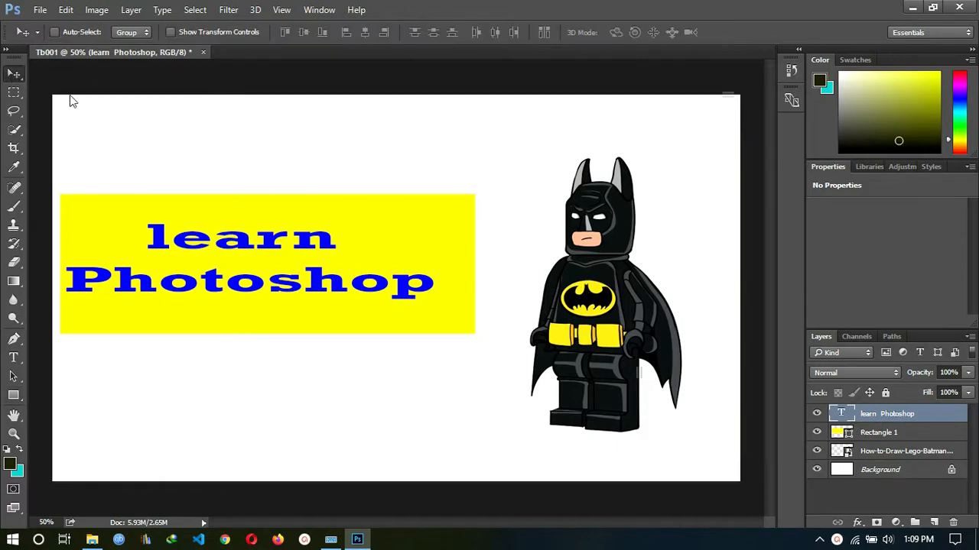
pyautogui.moveTo(254, 247); pyautogui.dragTo(276, 245)
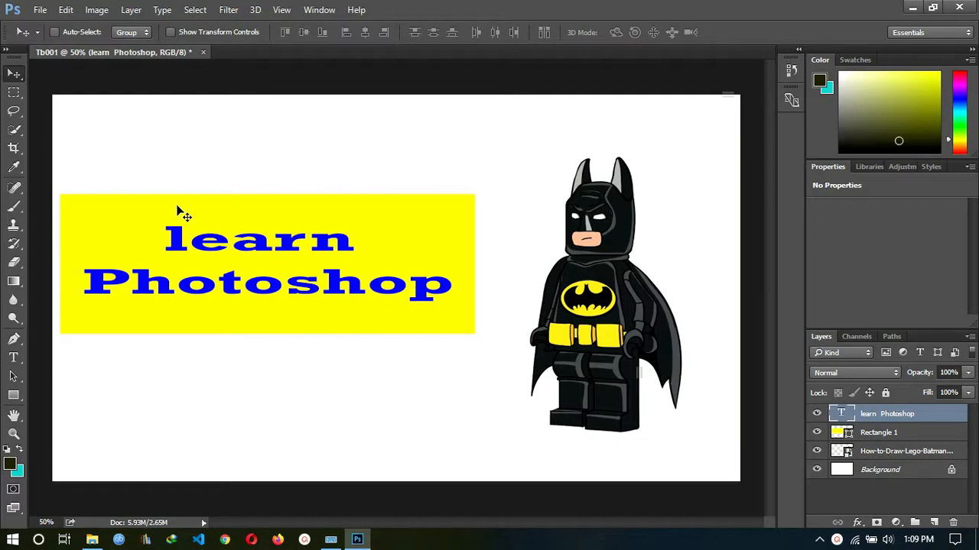
pyautogui.keyDown('ctrl'); pyautogui.click(875, 434); pyautogui.keyUp('ctrl')
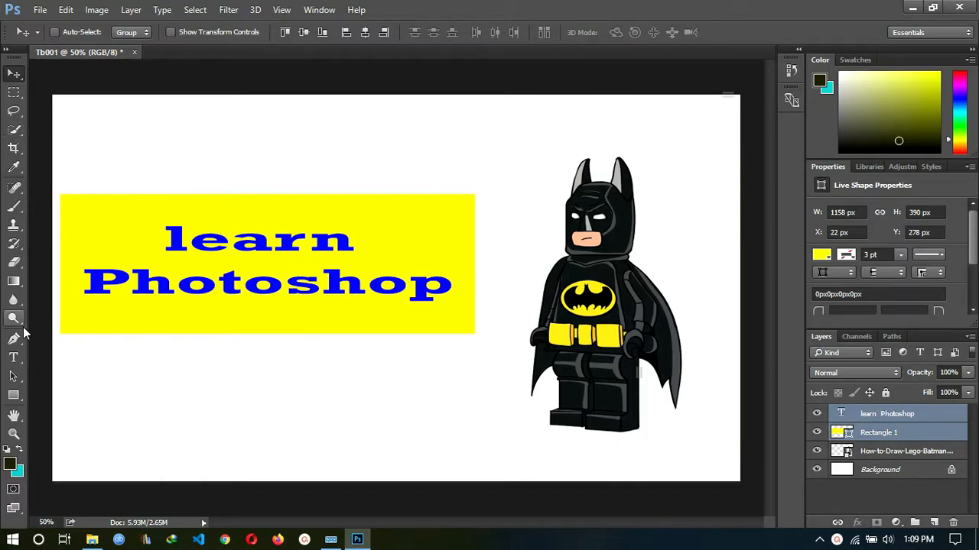
# - Change the color of the whole "learn Photoshop" text to black (000000)
pyautogui.click(13, 357)
pyautogui.click(228, 239)
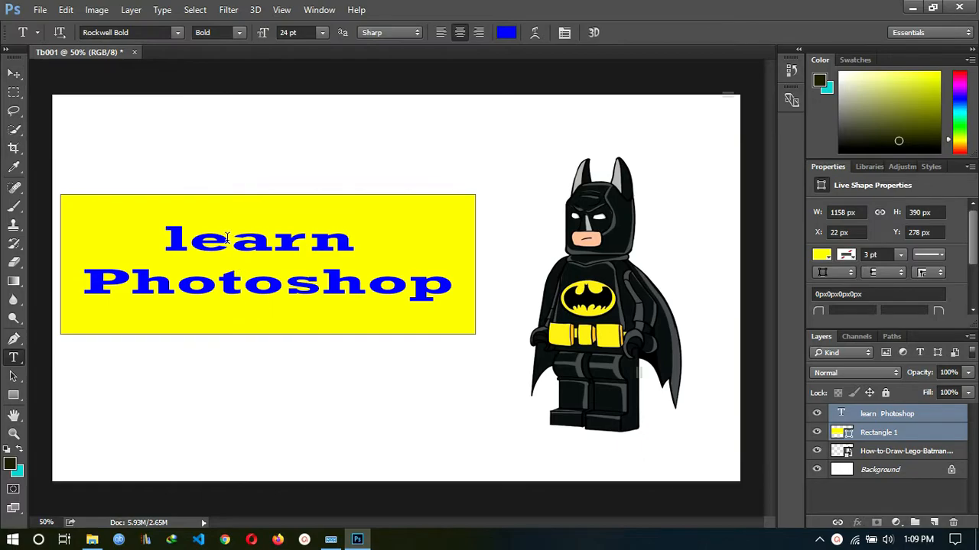
pyautogui.moveTo(163, 240); pyautogui.dragTo(463, 283)
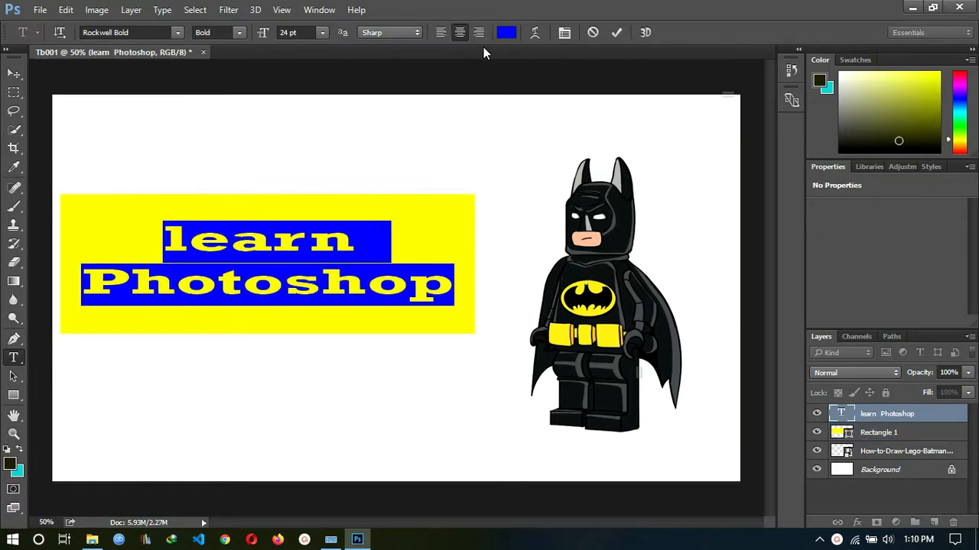
pyautogui.click(506, 32)
pyautogui.click(352, 284)
pyautogui.moveTo(353, 284); pyautogui.dragTo(291, 318)
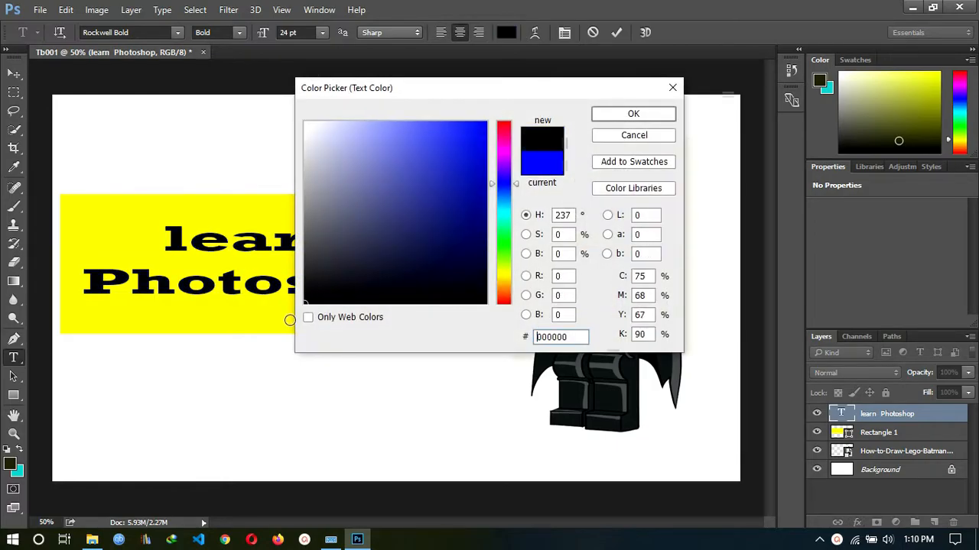
pyautogui.click(633, 115)
pyautogui.click(346, 283)
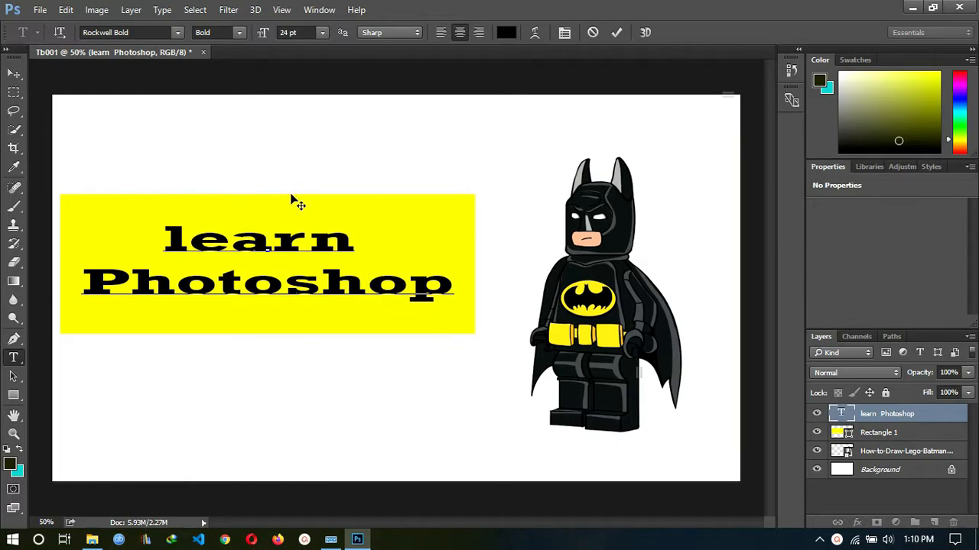
pyautogui.click(295, 251)
# - Add a black stroke around the yellow rectangle behind the "learn Photoshop" text
pyautogui.click(13, 394)
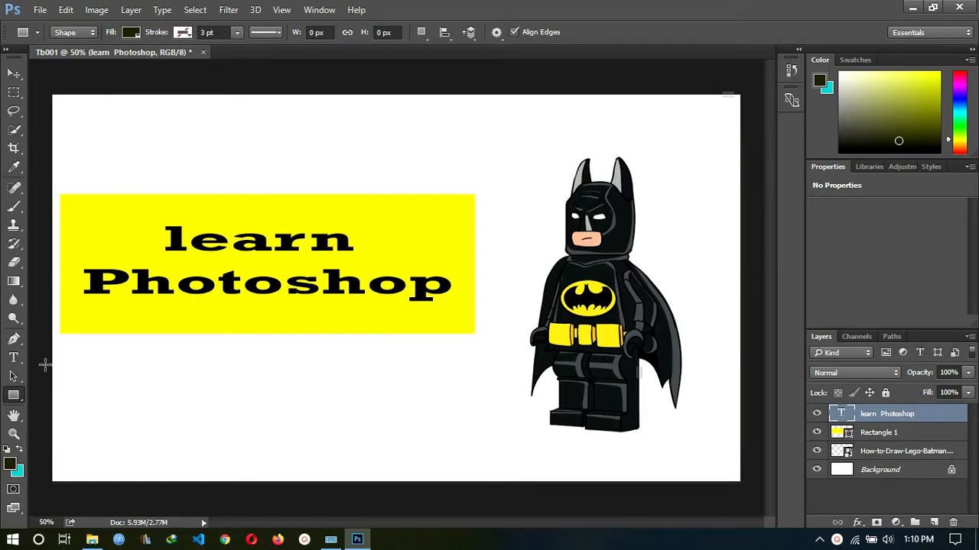
pyautogui.click(896, 433)
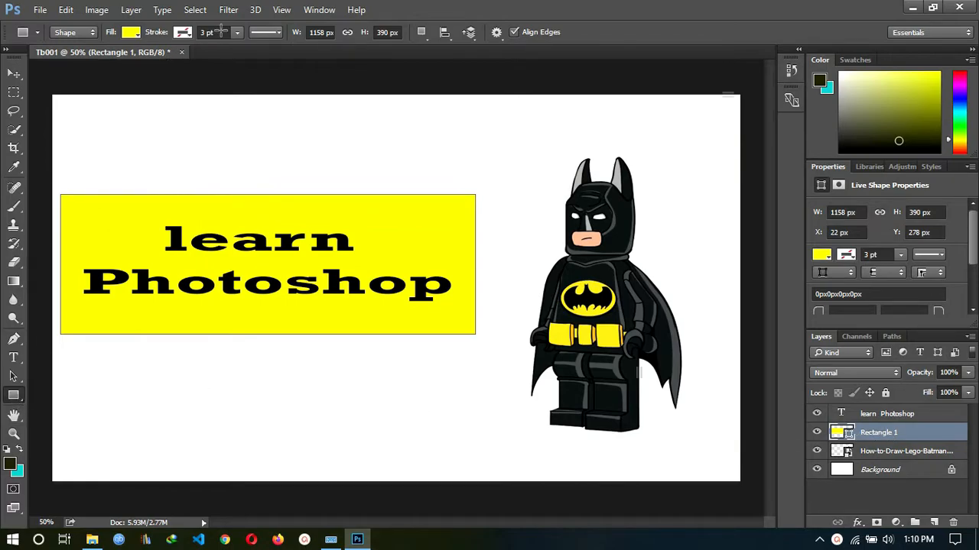
pyautogui.click(188, 35)
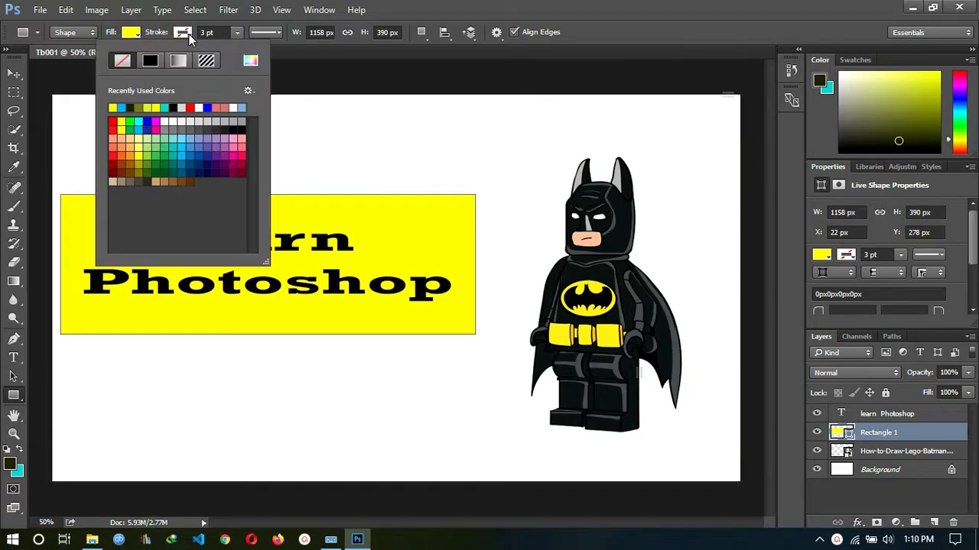
pyautogui.click(173, 107)
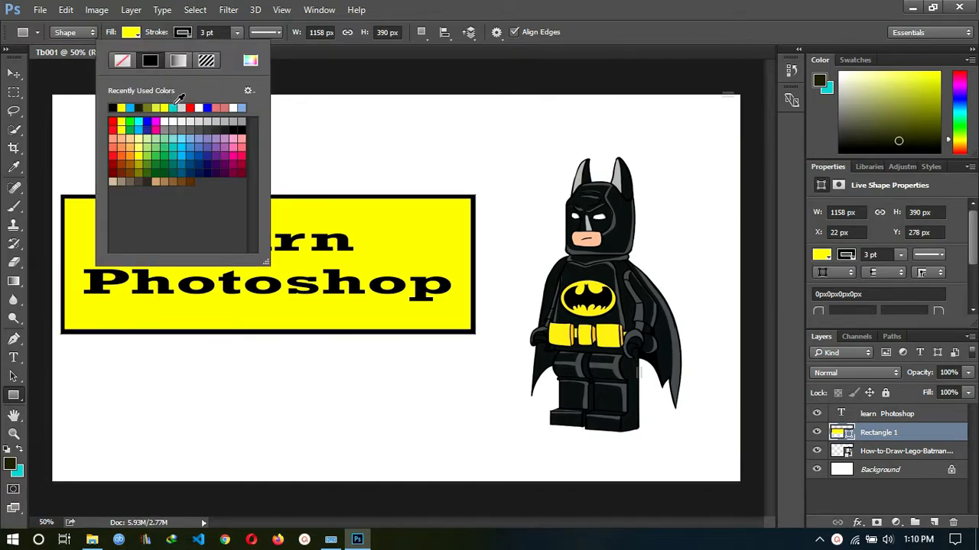
# - Try a 10 pt stroke width on the yellow rectangle and set the width back to 3 pt
pyautogui.click(206, 32)
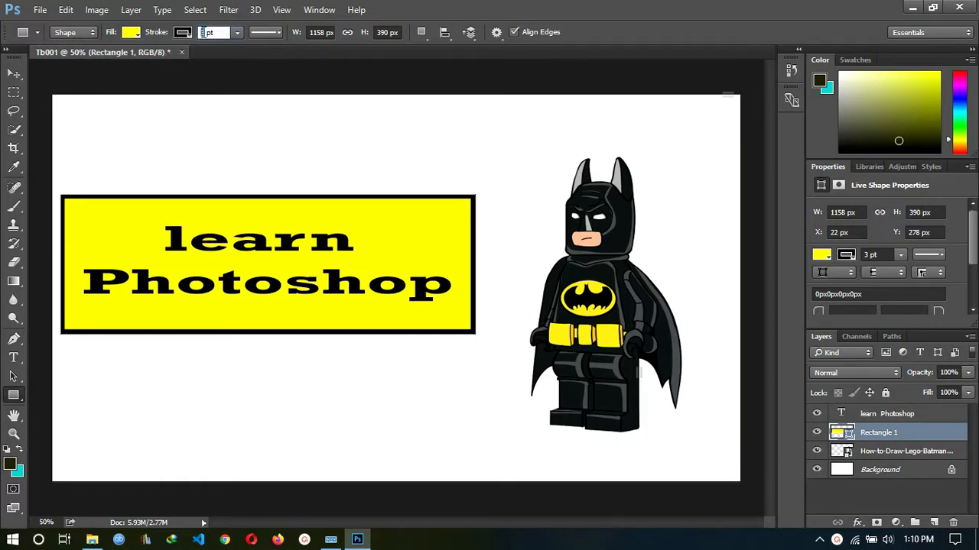
pyautogui.write('10')
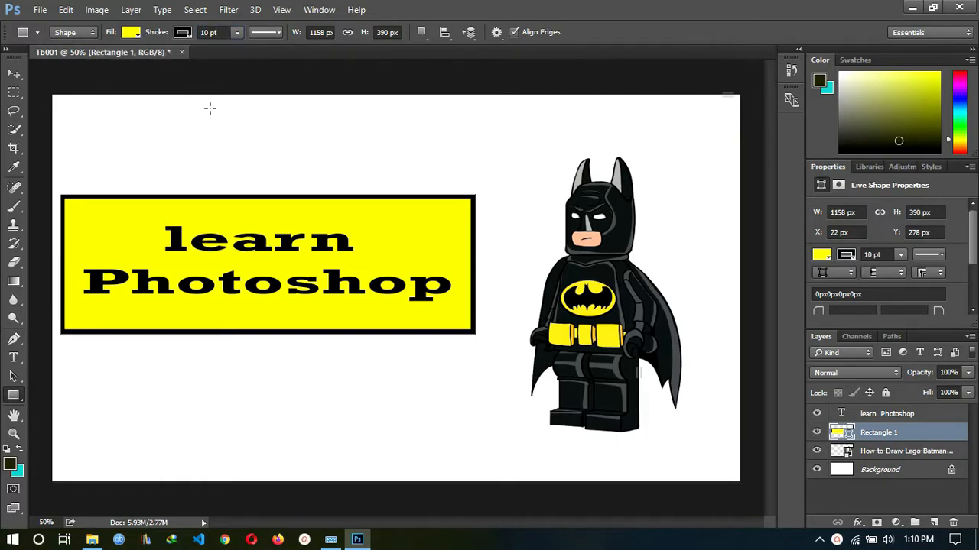
pyautogui.press('Return')
pyautogui.click(203, 32)
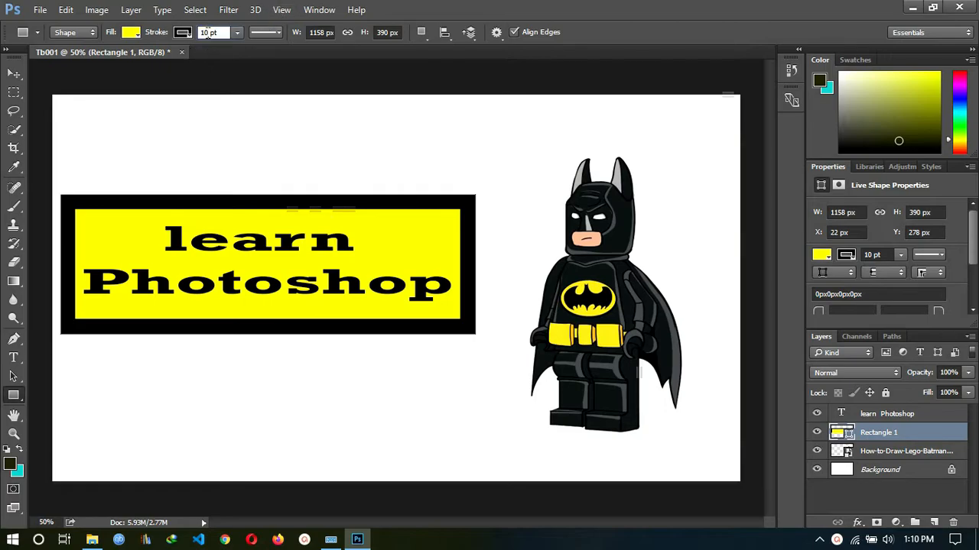
pyautogui.write('3')
pyautogui.press('Return')
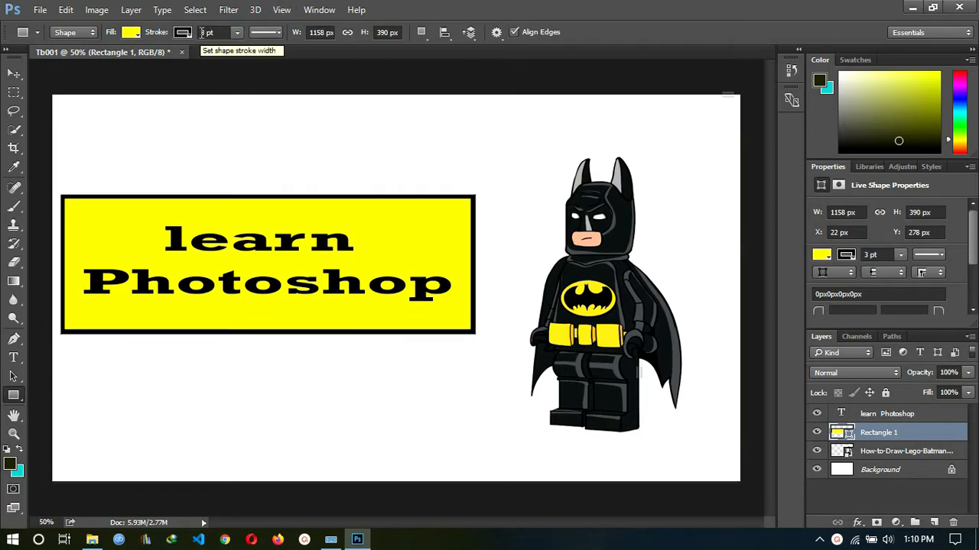
# - Draw a yellow rectangle about 1116 by 1164 px over the left part of the canvas and move its layer below Rectangle 1
pyautogui.click(36, 165)
pyautogui.click(526, 222)
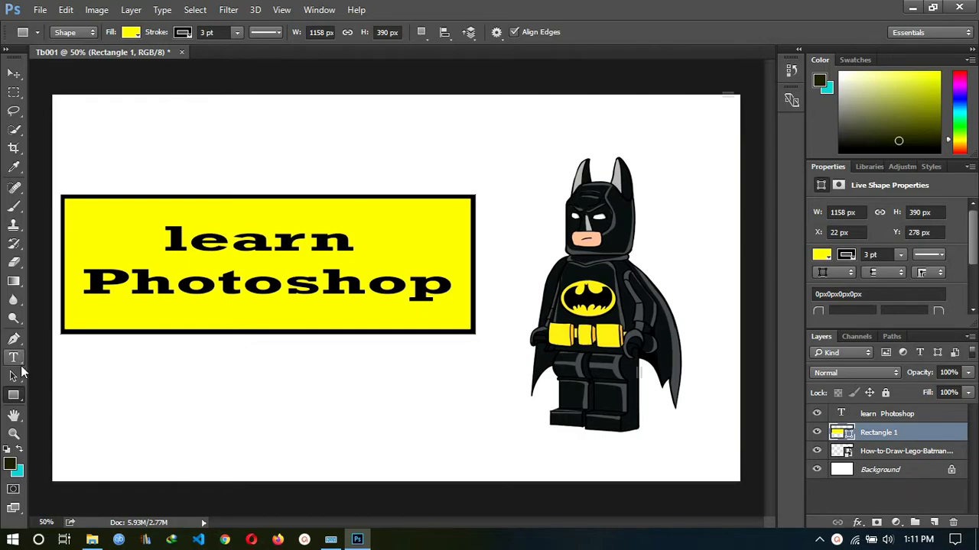
pyautogui.moveTo(46, 82); pyautogui.dragTo(444, 499)
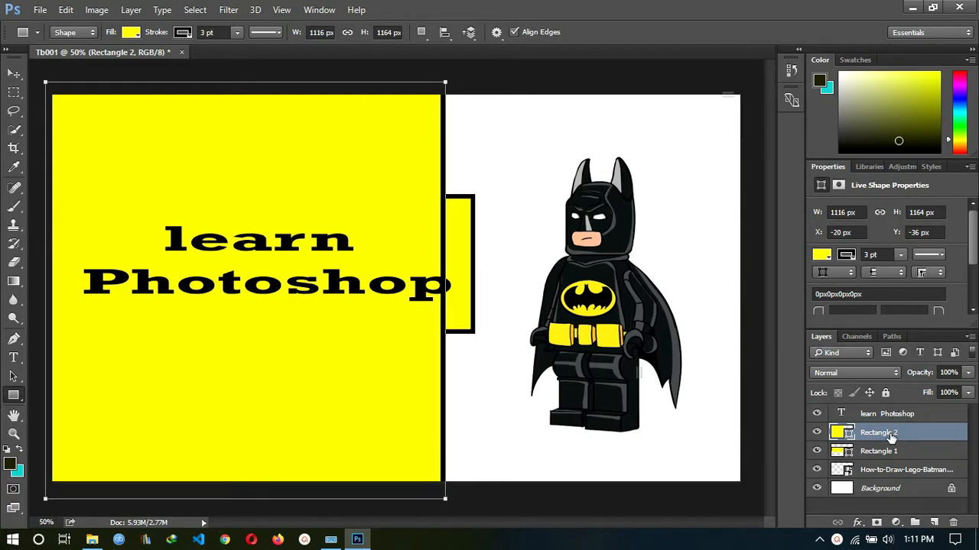
pyautogui.moveTo(891, 436); pyautogui.dragTo(897, 456)
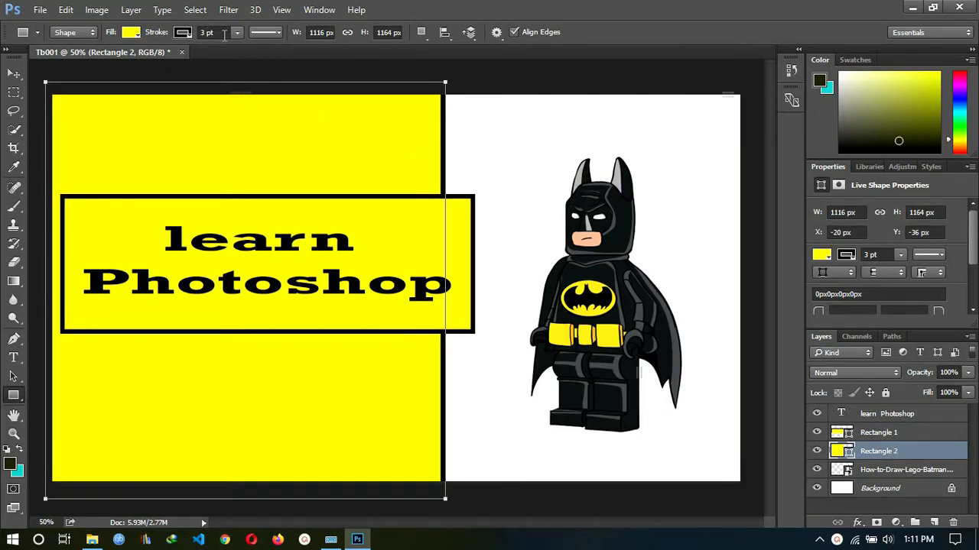
# - Remove the stroke from the large yellow rectangle
pyautogui.click(184, 32)
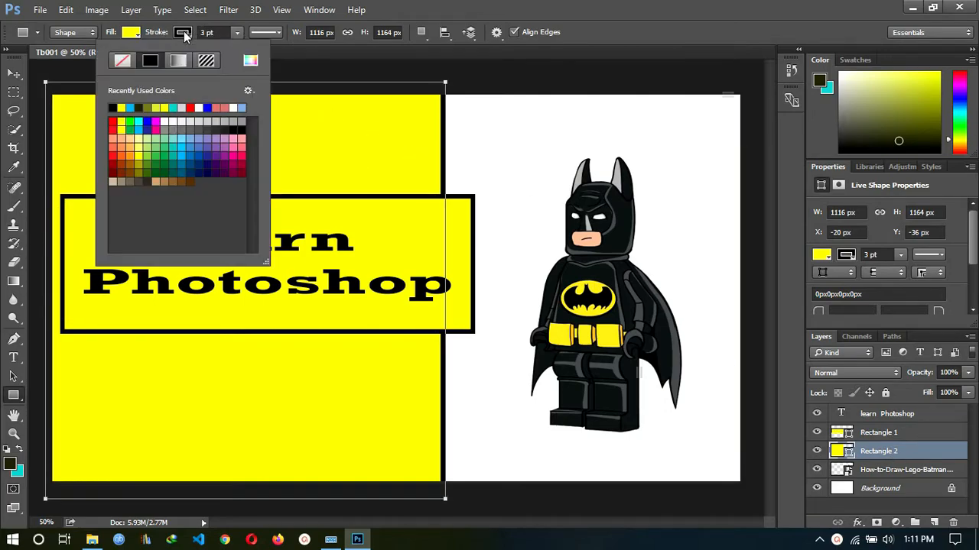
pyautogui.click(124, 62)
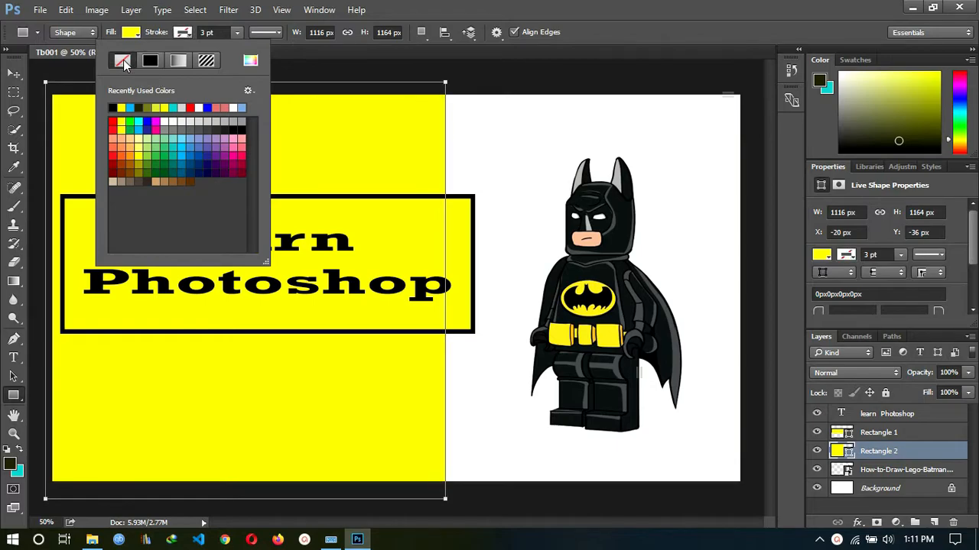
pyautogui.click(297, 64)
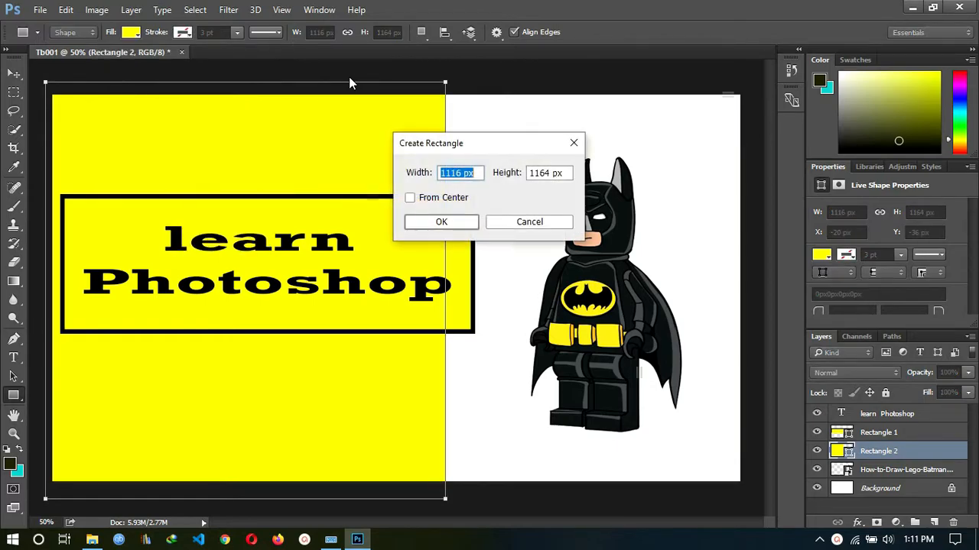
pyautogui.click(531, 222)
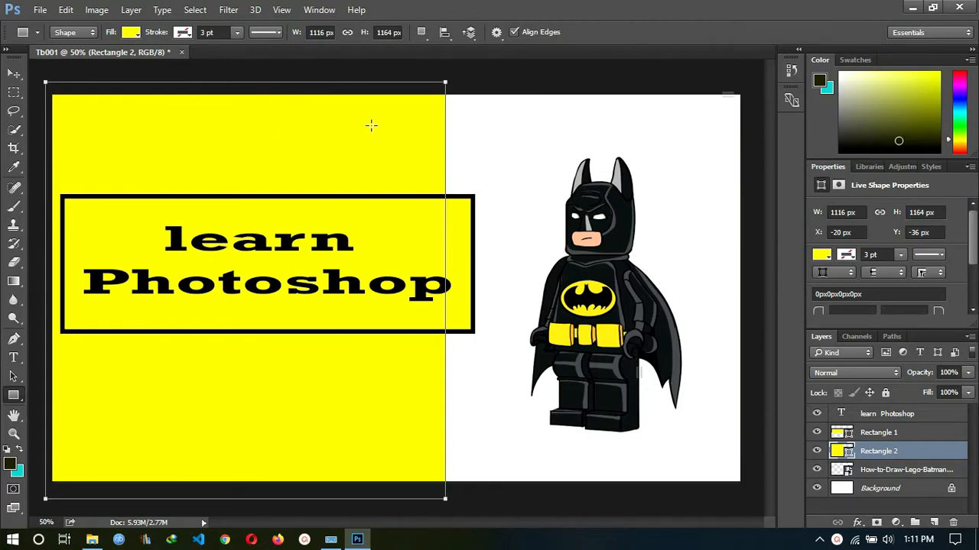
# - Convert the large yellow rectangle to a smart object and apply a Gaussian Blur with a radius of 658.1 pixels
pyautogui.click(230, 10)
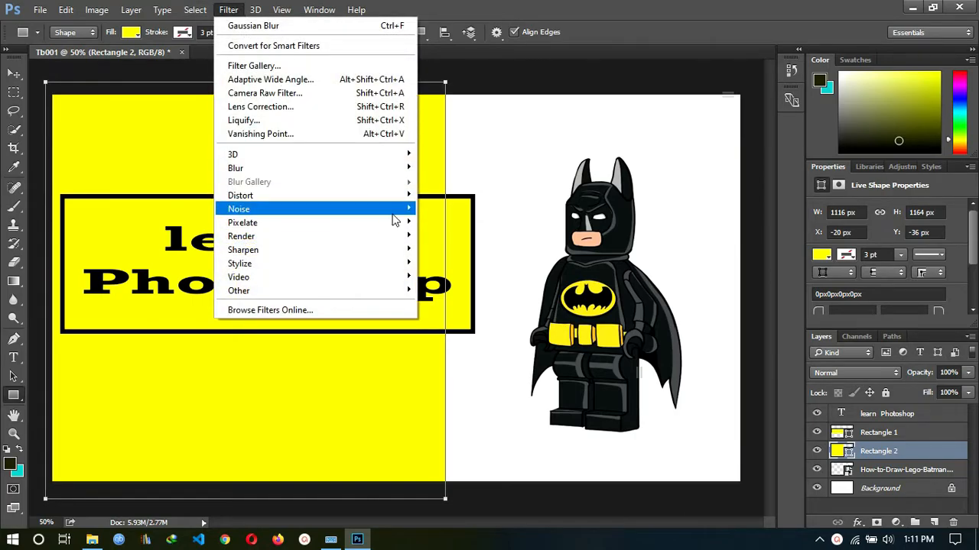
pyautogui.moveTo(408, 174)
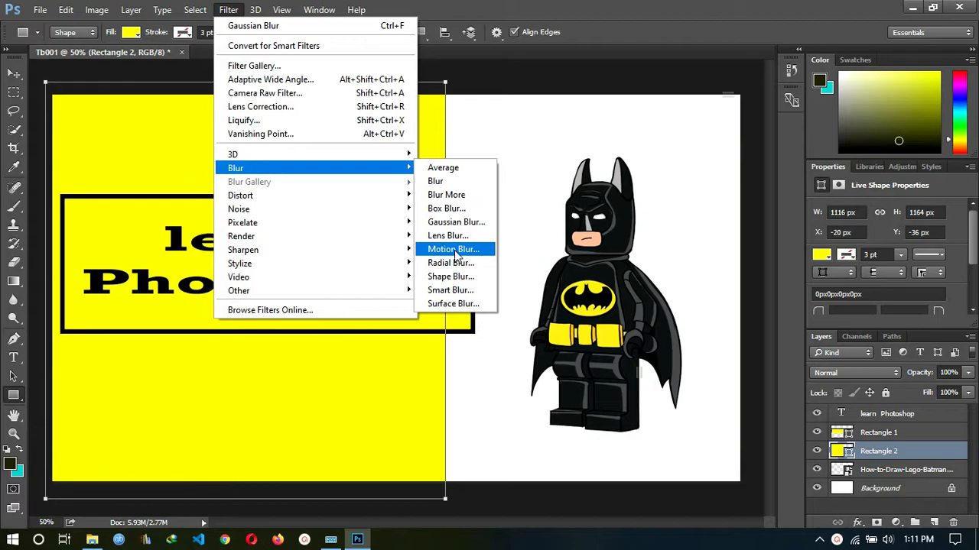
pyautogui.click(455, 225)
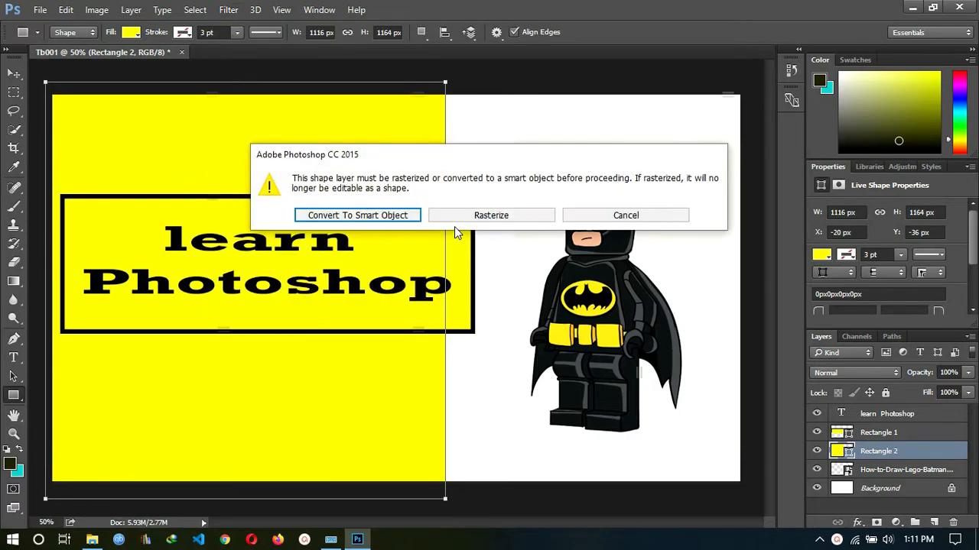
pyautogui.click(378, 216)
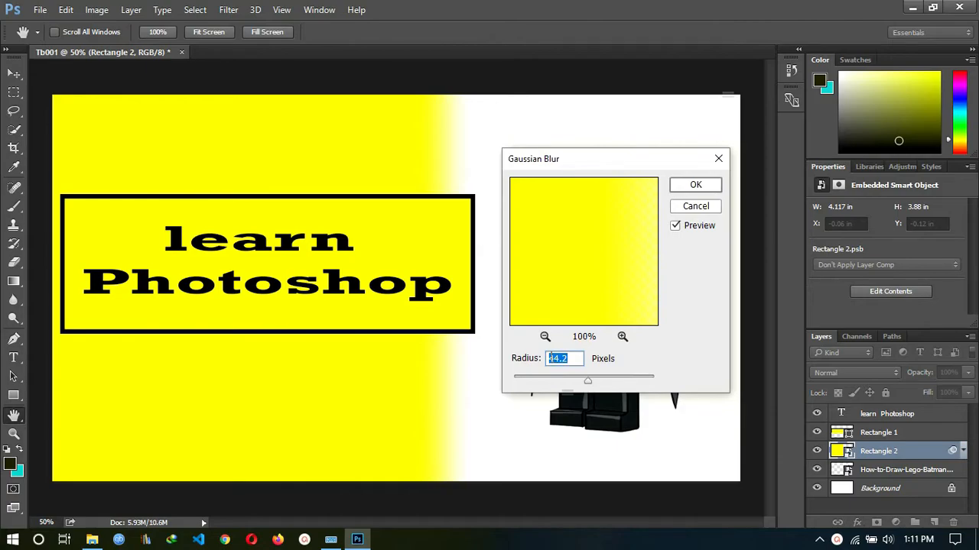
pyautogui.moveTo(537, 381); pyautogui.dragTo(642, 379)
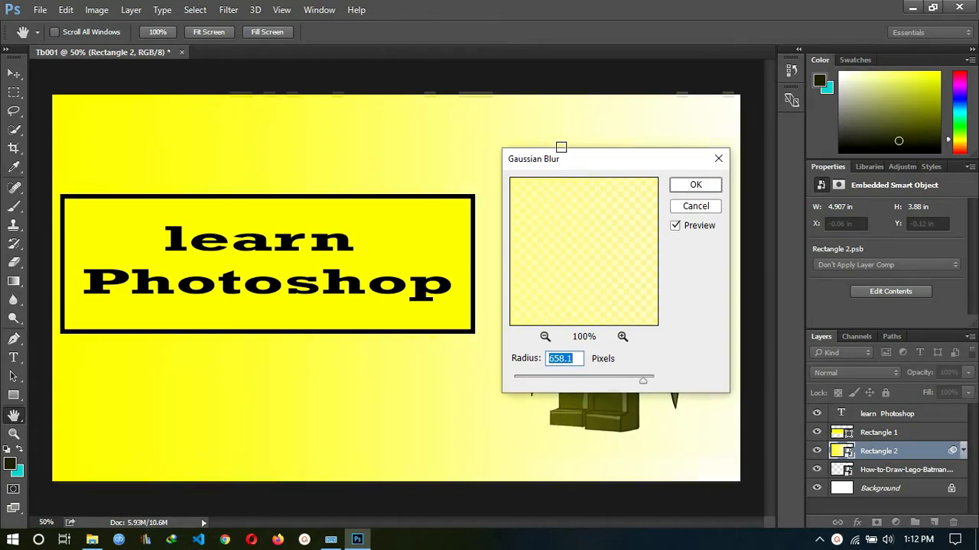
pyautogui.moveTo(596, 162); pyautogui.dragTo(367, 309)
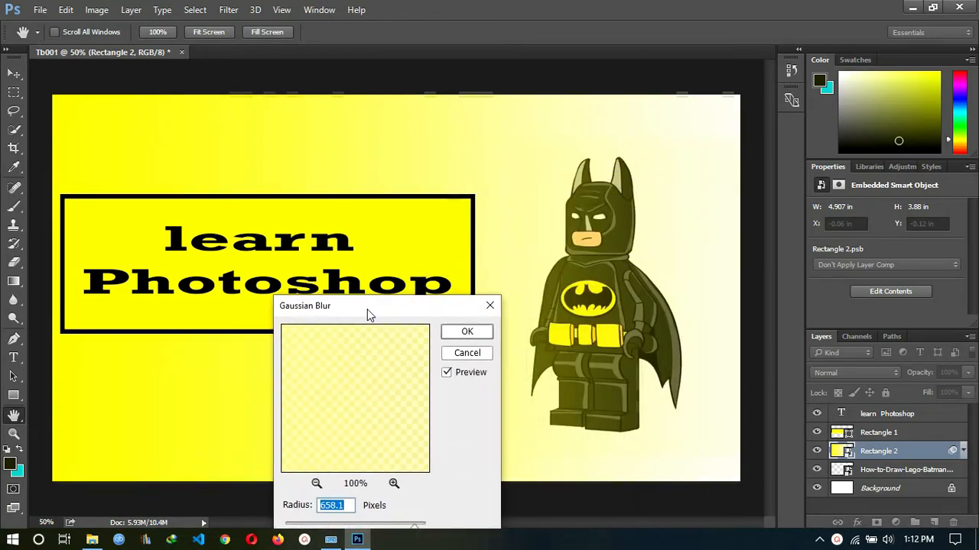
pyautogui.click(871, 467)
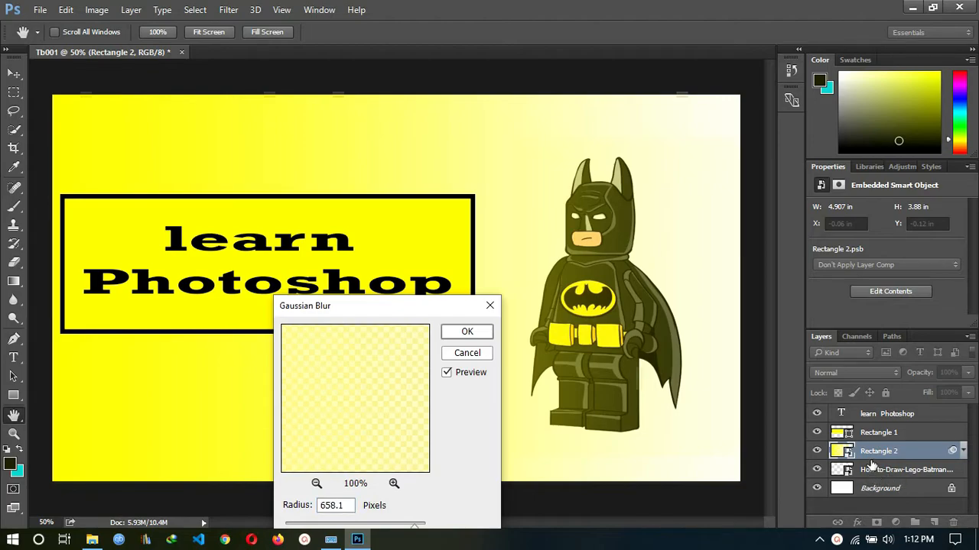
pyautogui.click(465, 331)
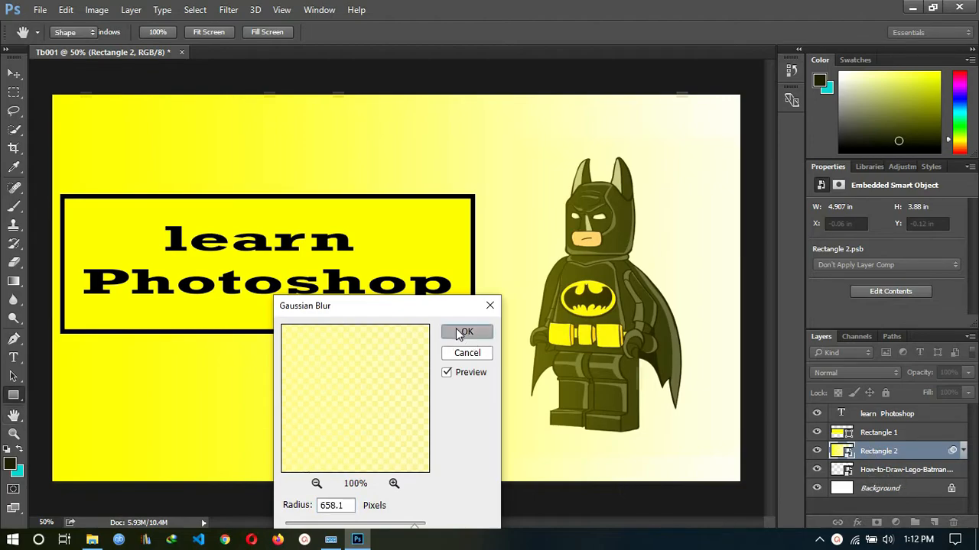
# - Move the Lego Batman picture layer above the blurred rectangle layer, Rectangle 2
pyautogui.click(887, 486)
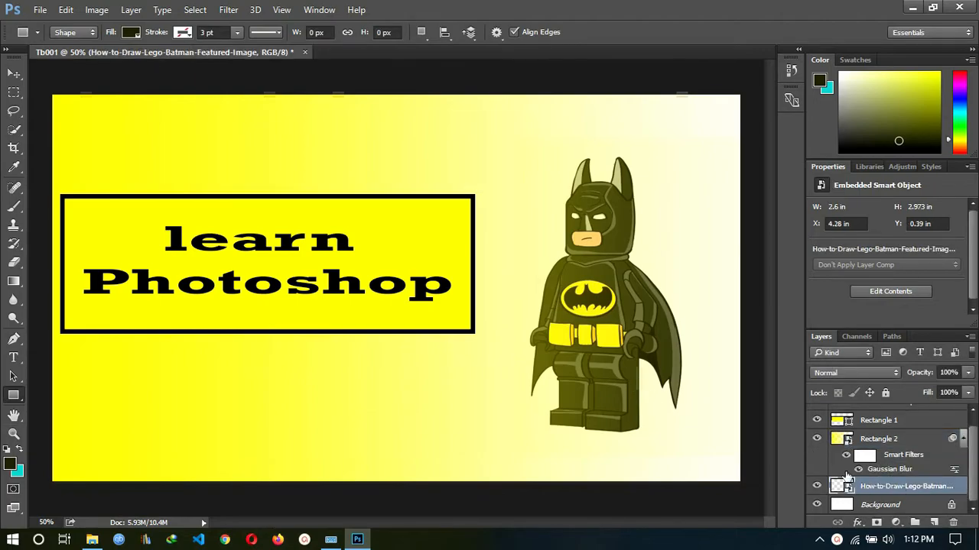
pyautogui.moveTo(891, 488); pyautogui.dragTo(887, 430)
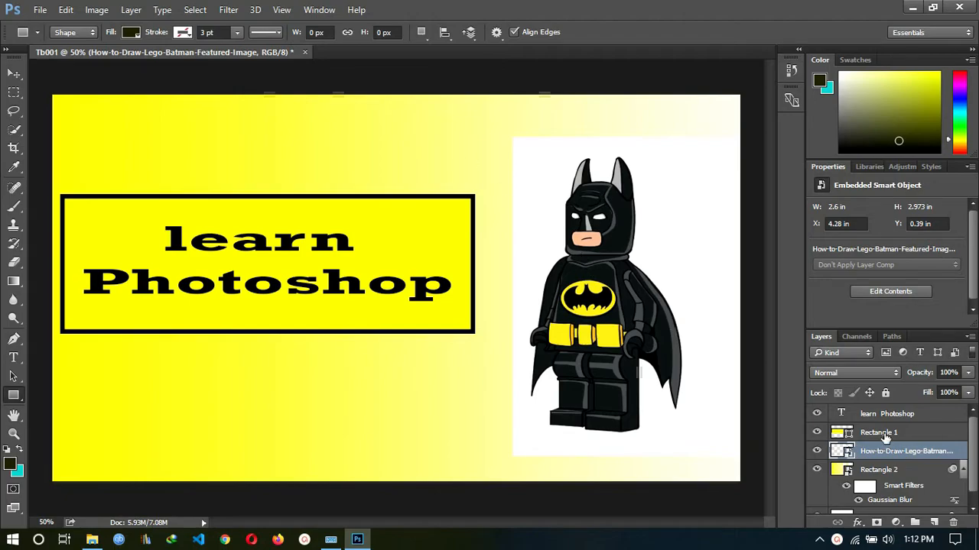
# - Reduce the opacity of the blurred rectangle layer to 66% in its blending options
pyautogui.click(899, 489)
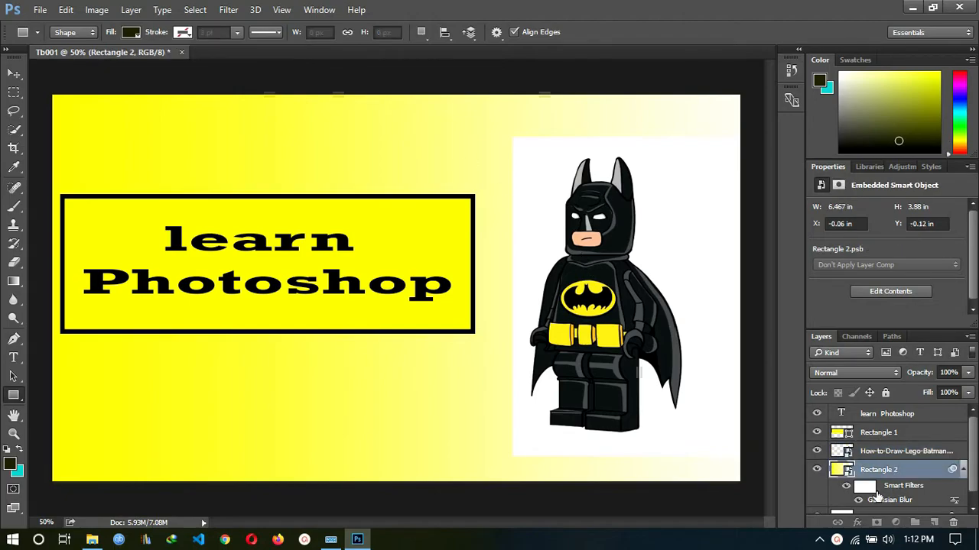
pyautogui.click(900, 489)
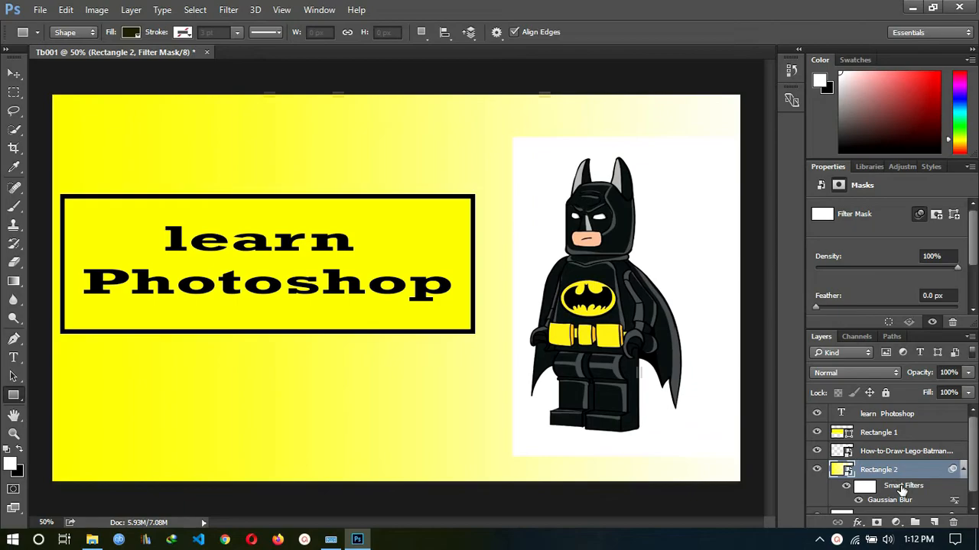
pyautogui.doubleClick(903, 490)
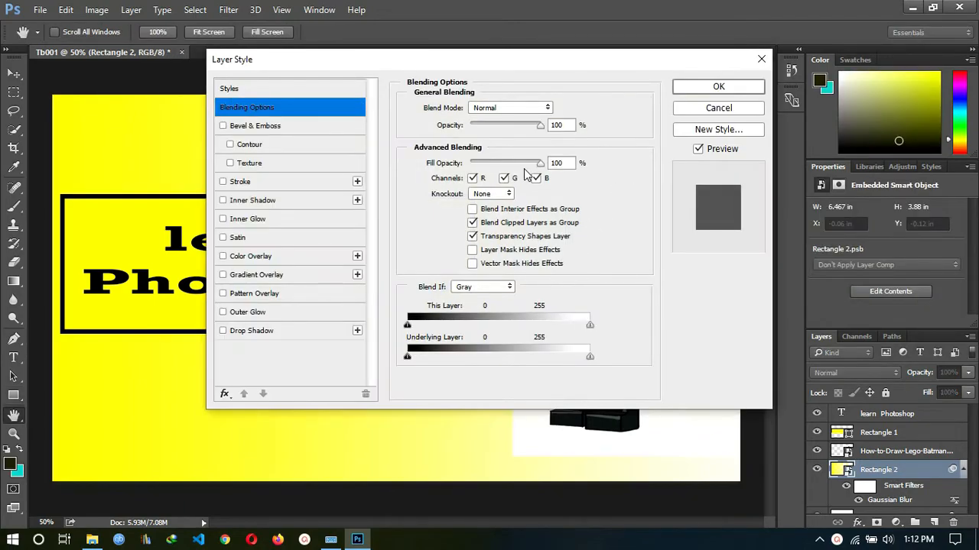
pyautogui.click(743, 68)
pyautogui.moveTo(539, 128); pyautogui.dragTo(516, 128)
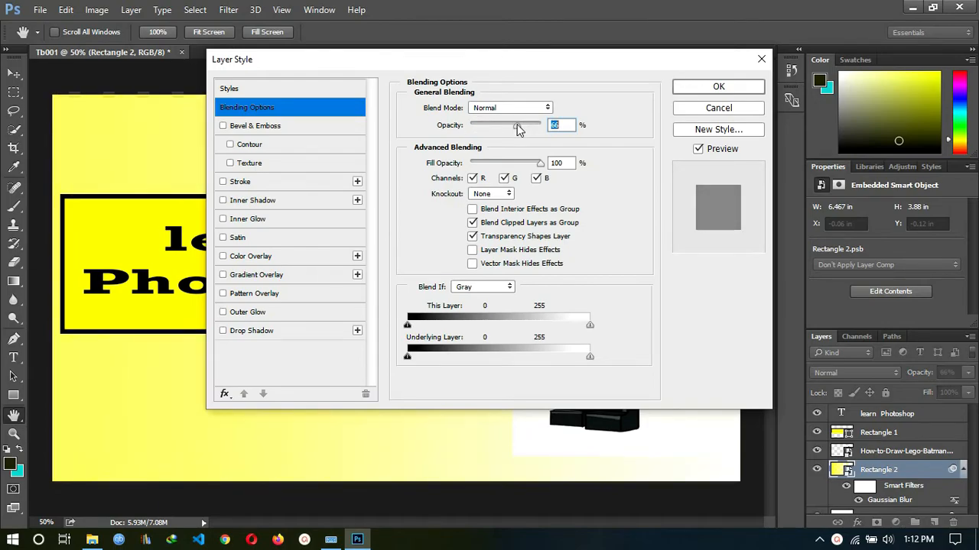
pyautogui.click(720, 86)
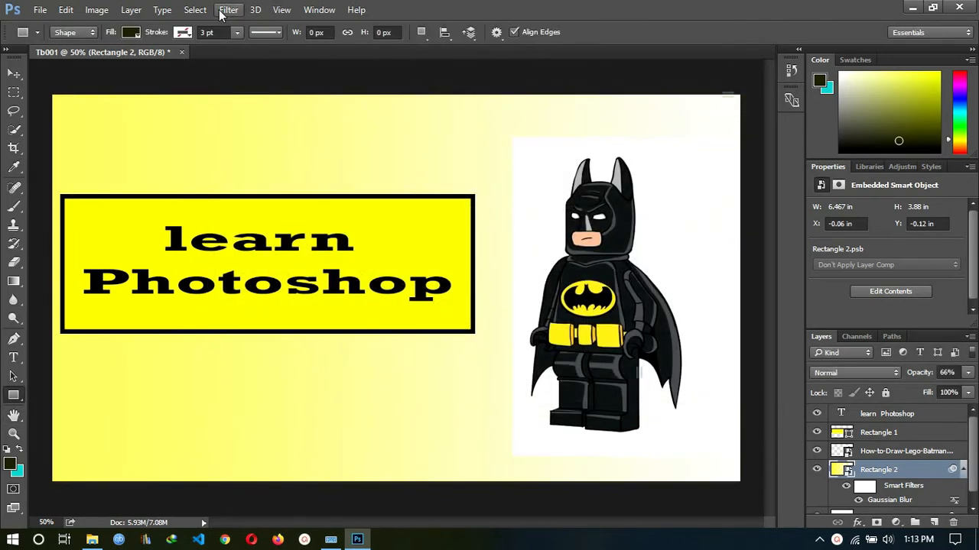
# - Apply a second Gaussian Blur with a radius of 48.3 pixels to the blurred yellow rectangle layer, Rectangle 2
pyautogui.click(226, 11)
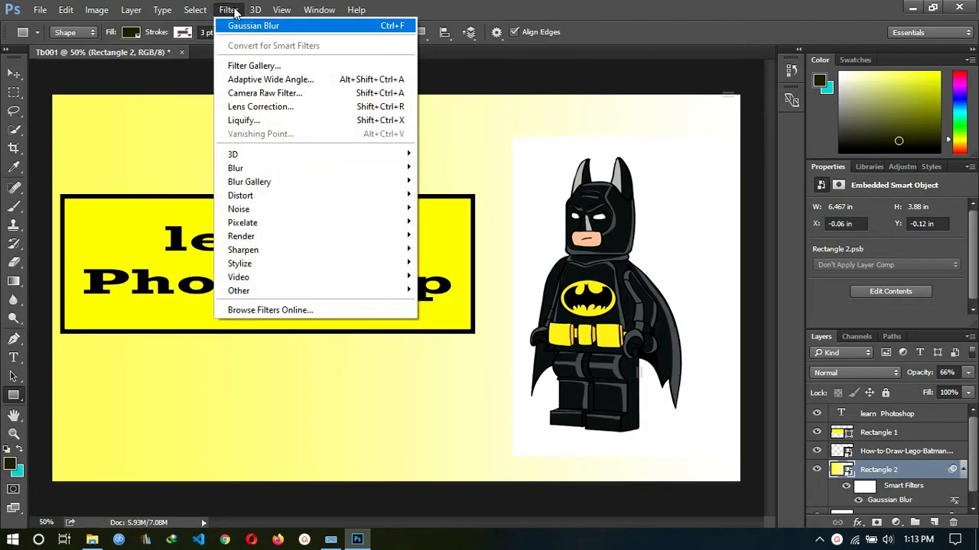
pyautogui.moveTo(359, 168)
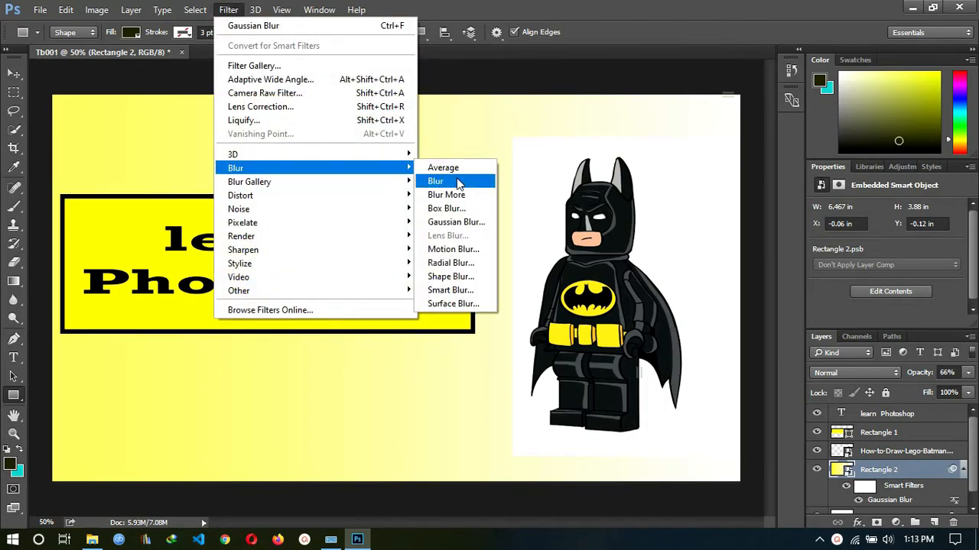
pyautogui.click(456, 221)
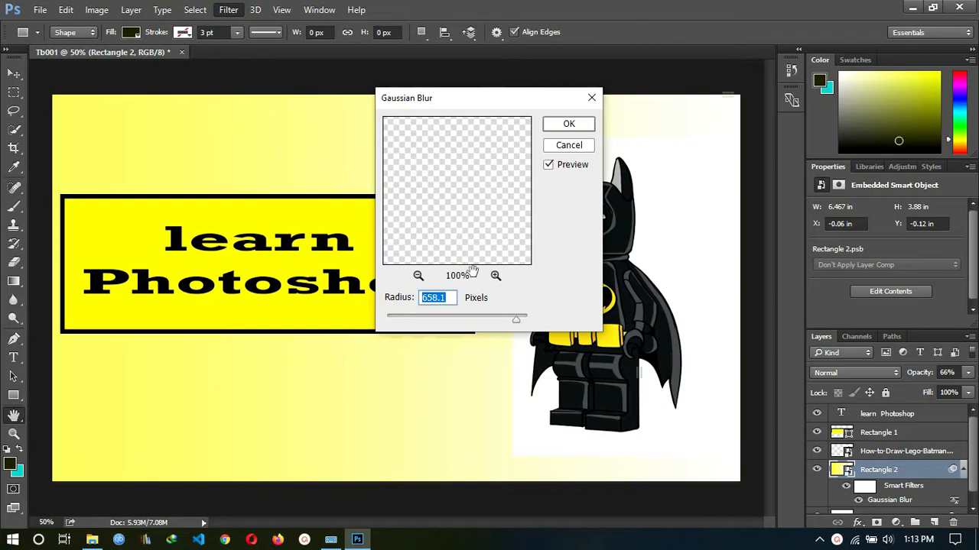
pyautogui.moveTo(516, 319); pyautogui.dragTo(436, 319)
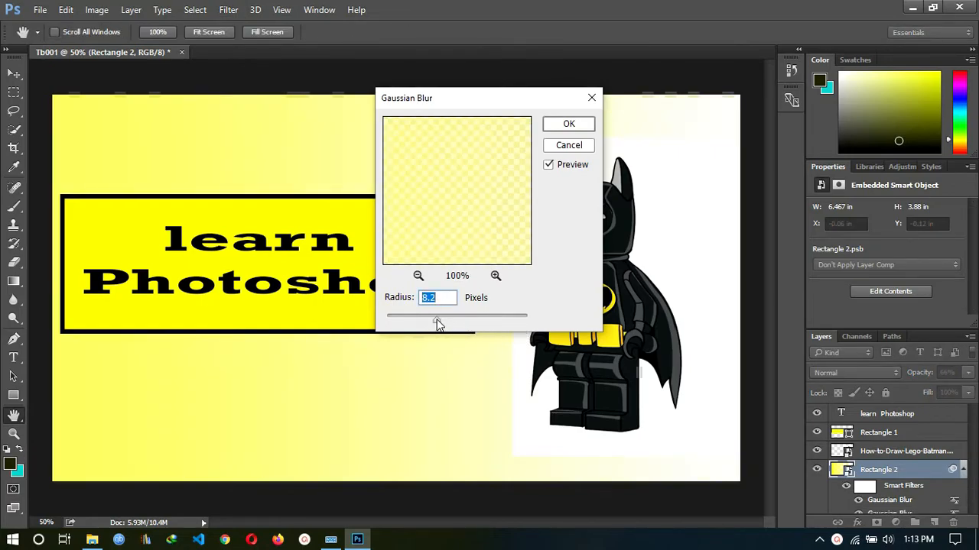
pyautogui.moveTo(423, 324); pyautogui.dragTo(464, 323)
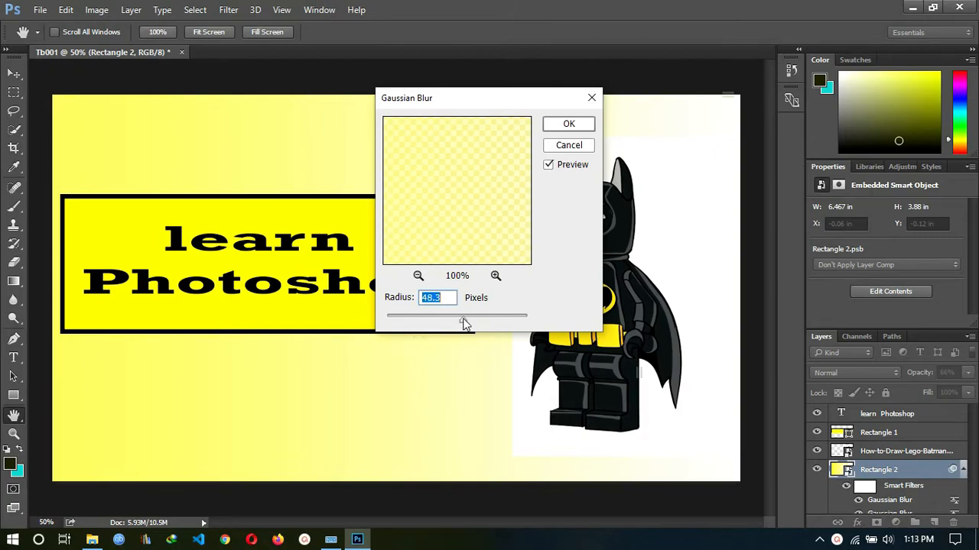
pyautogui.click(565, 124)
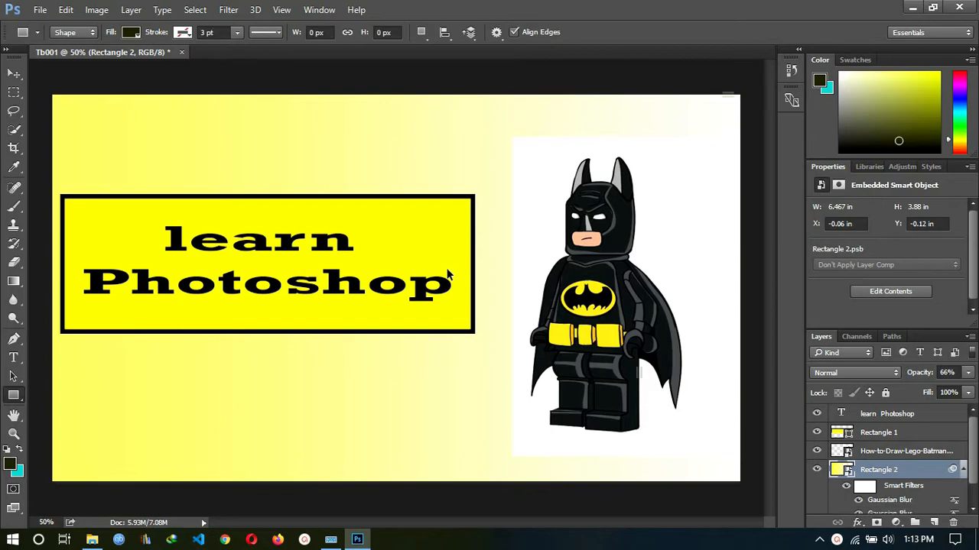
# - Delete the blurred yellow rectangle layer, Rectangle 2
pyautogui.scroll(-3, 886, 462)
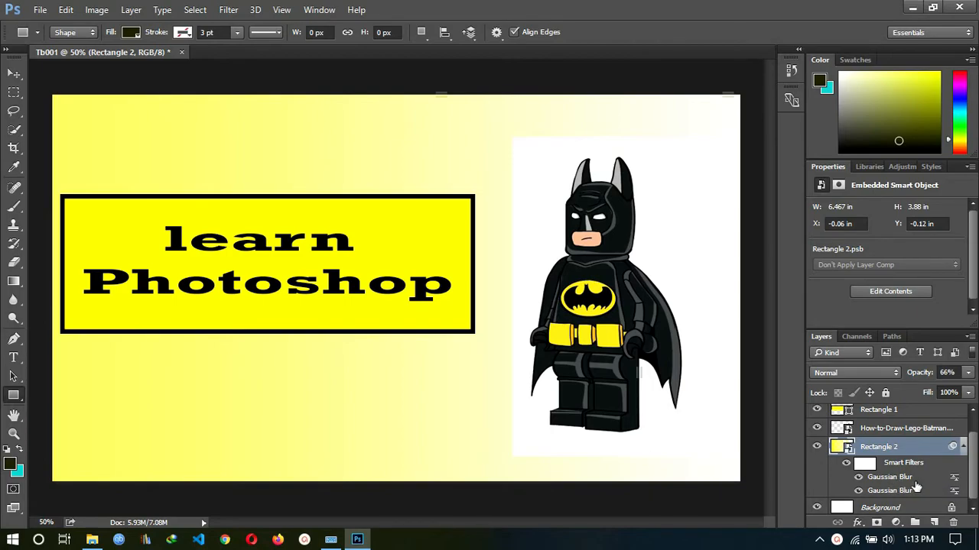
pyautogui.click(952, 524)
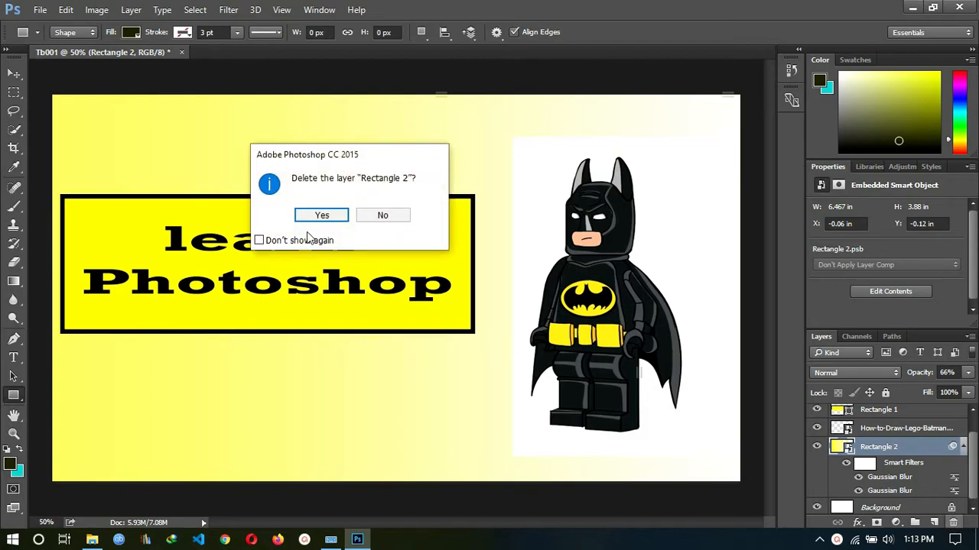
pyautogui.click(328, 216)
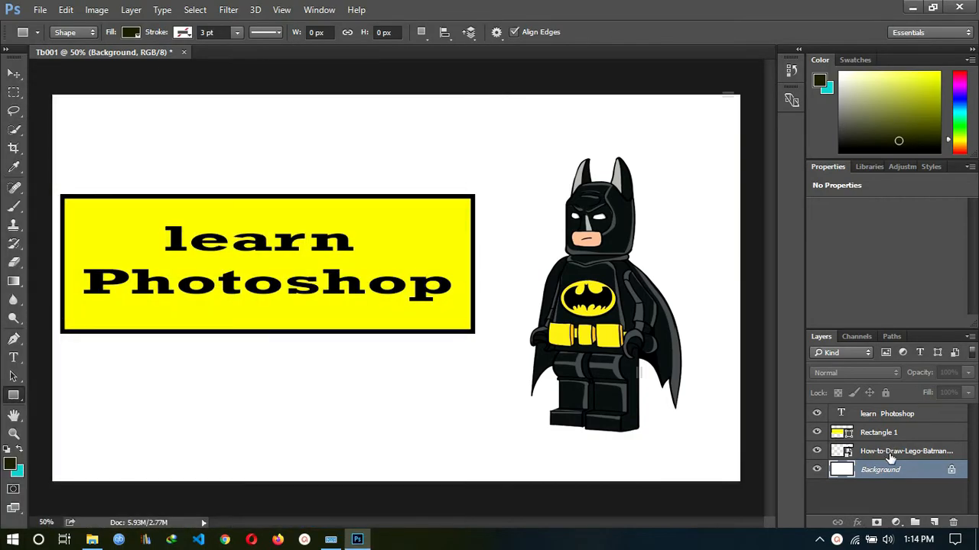
# - Draw a rectangle about 544 × 1154 px over the canvas's left edge, just above the Background layer, and fill it with light pink
pyautogui.click(887, 451)
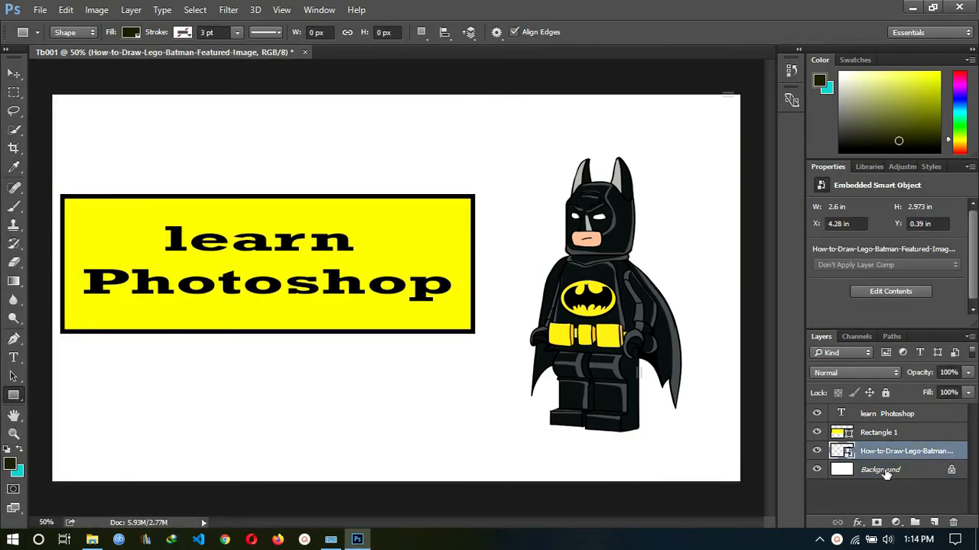
pyautogui.click(886, 471)
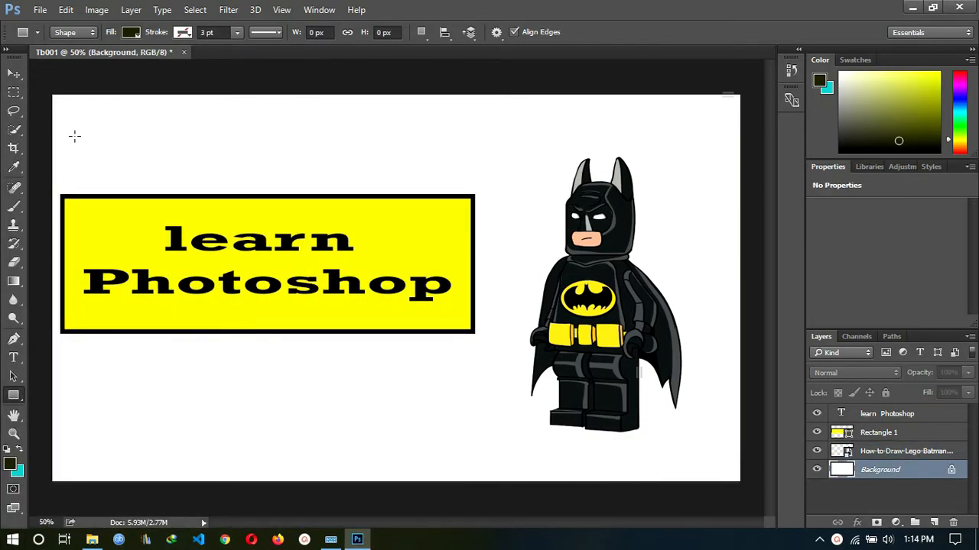
pyautogui.moveTo(49, 82); pyautogui.dragTo(243, 496)
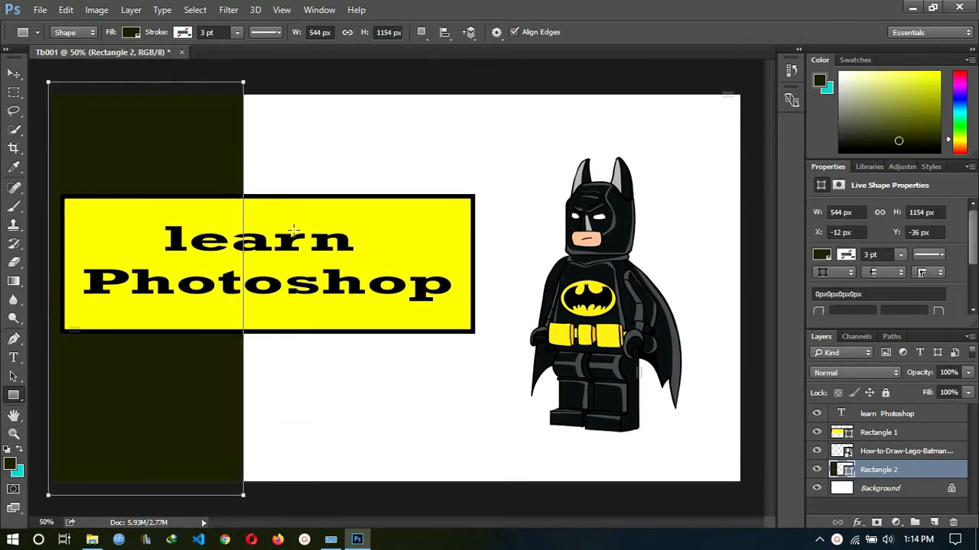
pyautogui.click(132, 32)
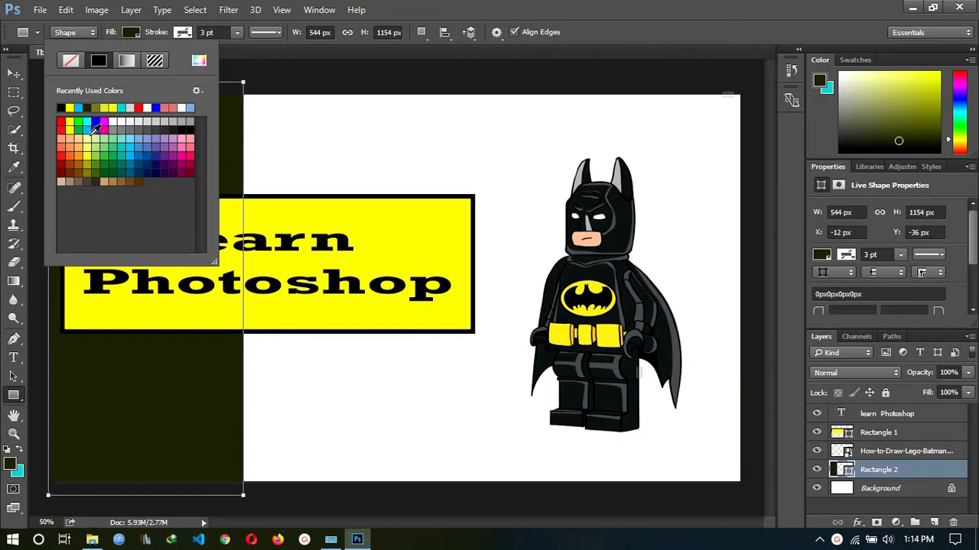
pyautogui.click(188, 139)
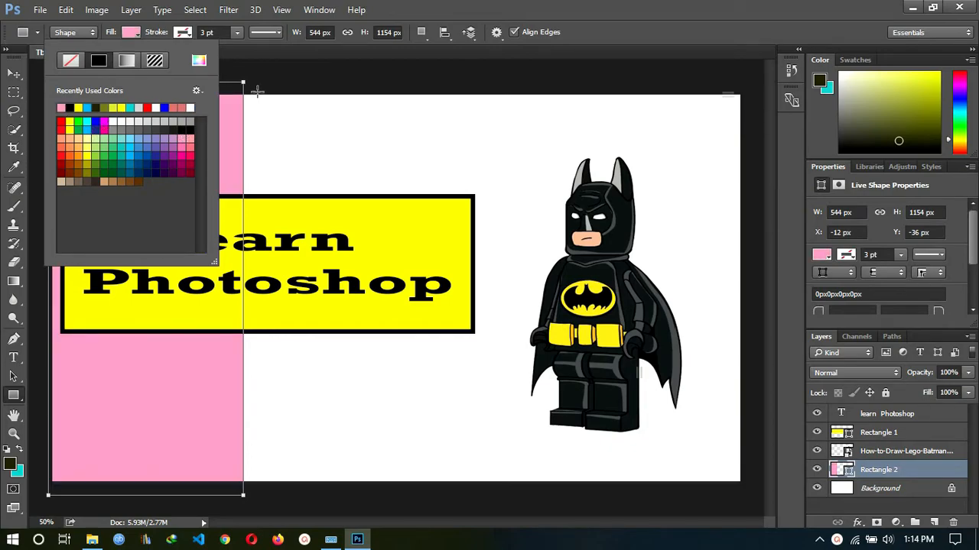
# - Convert the pink rectangle to a smart object and apply a Gaussian Blur with a radius of 430.2 pixels
pyautogui.click(229, 10)
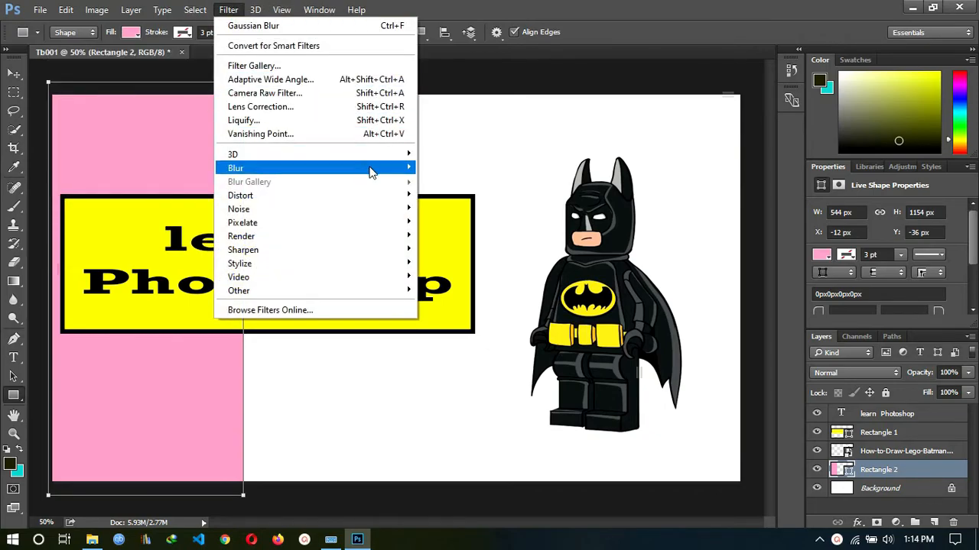
pyautogui.moveTo(372, 169)
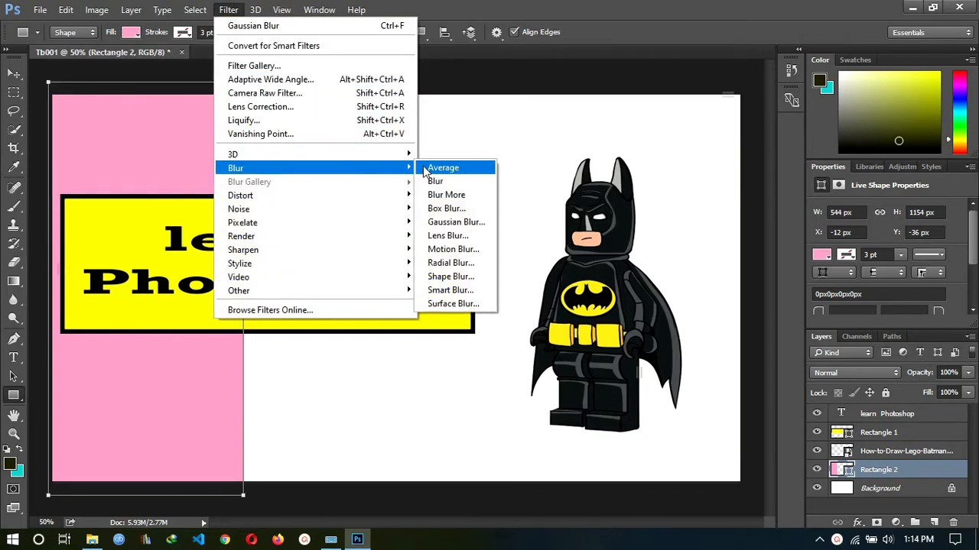
pyautogui.click(456, 222)
pyautogui.click(367, 218)
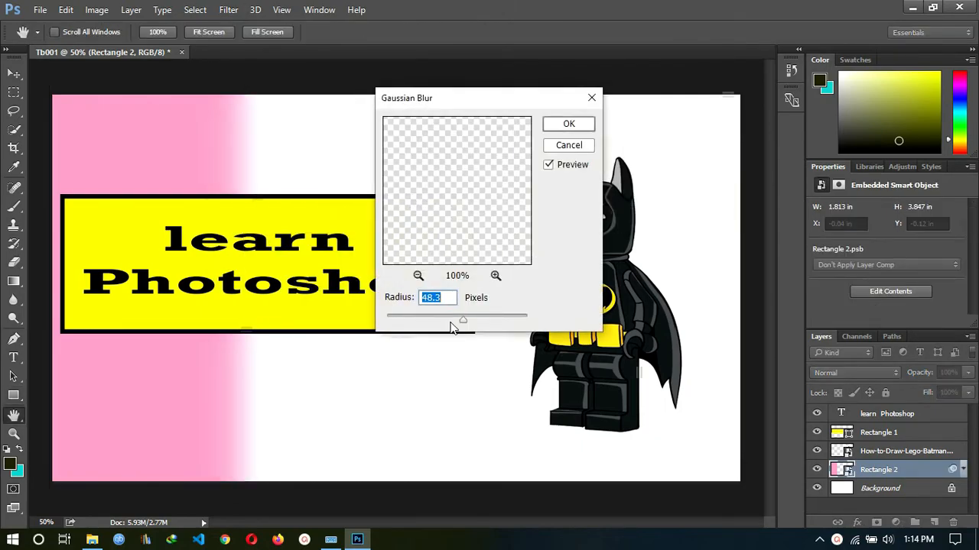
pyautogui.moveTo(468, 325); pyautogui.dragTo(511, 323)
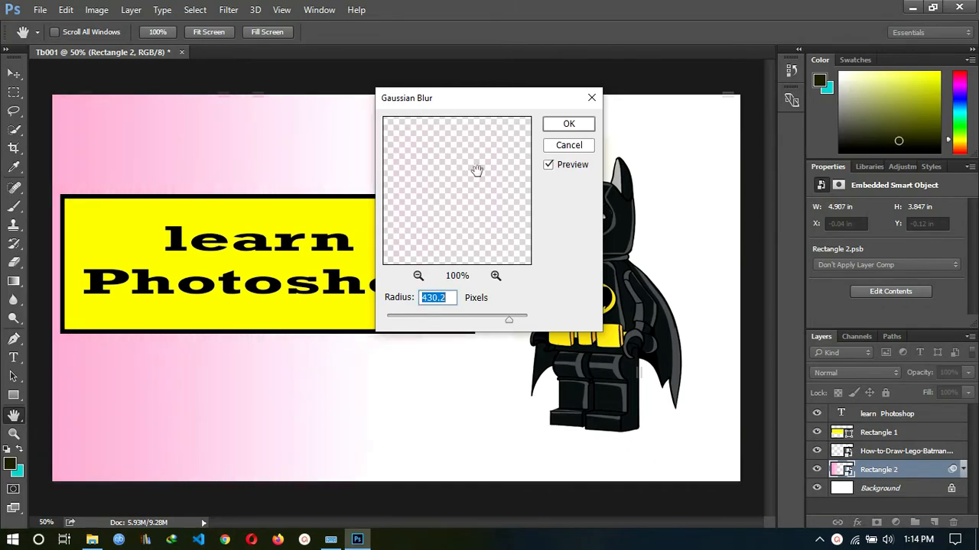
pyautogui.moveTo(469, 97); pyautogui.dragTo(549, 203)
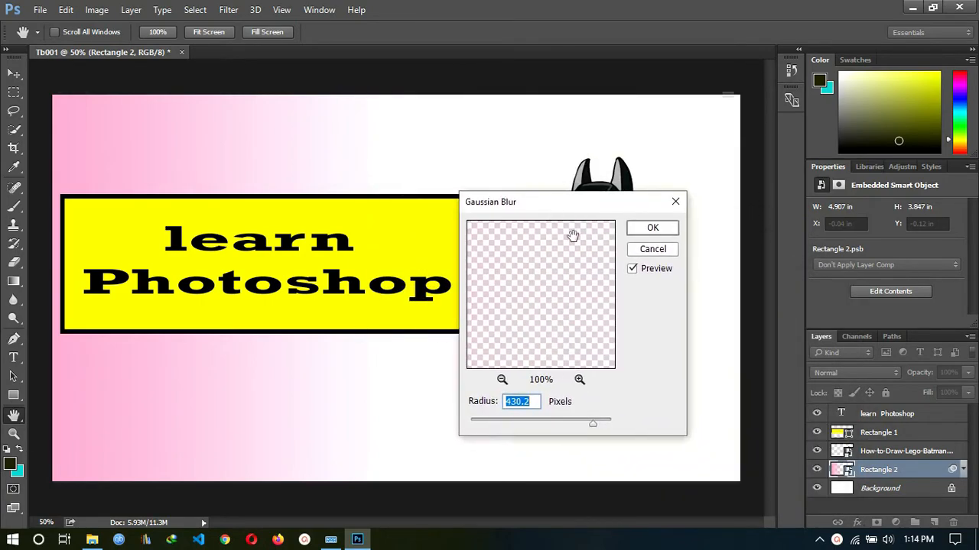
pyautogui.click(642, 231)
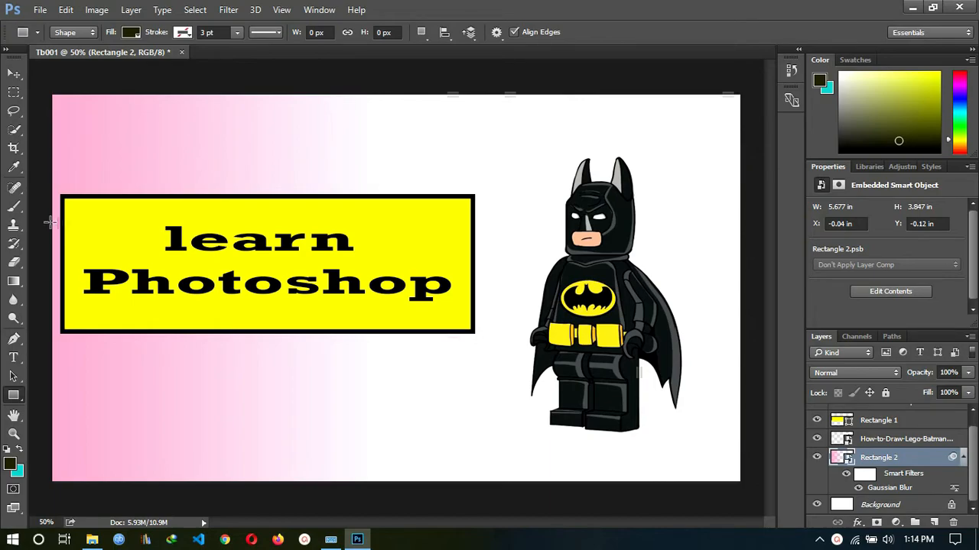
# - Add the text "Part - 1" and place it centred above the yellow "learn Photoshop" box
pyautogui.click(13, 357)
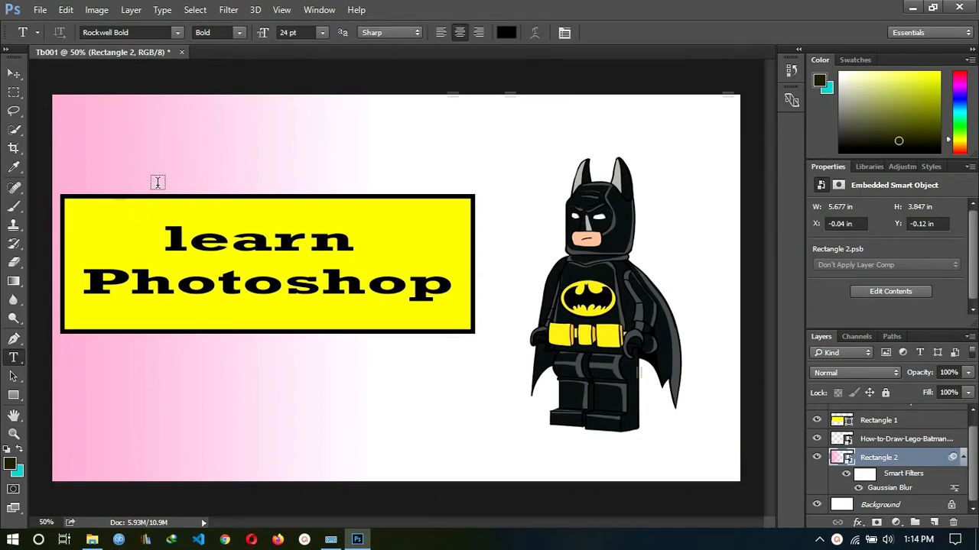
pyautogui.click(136, 160)
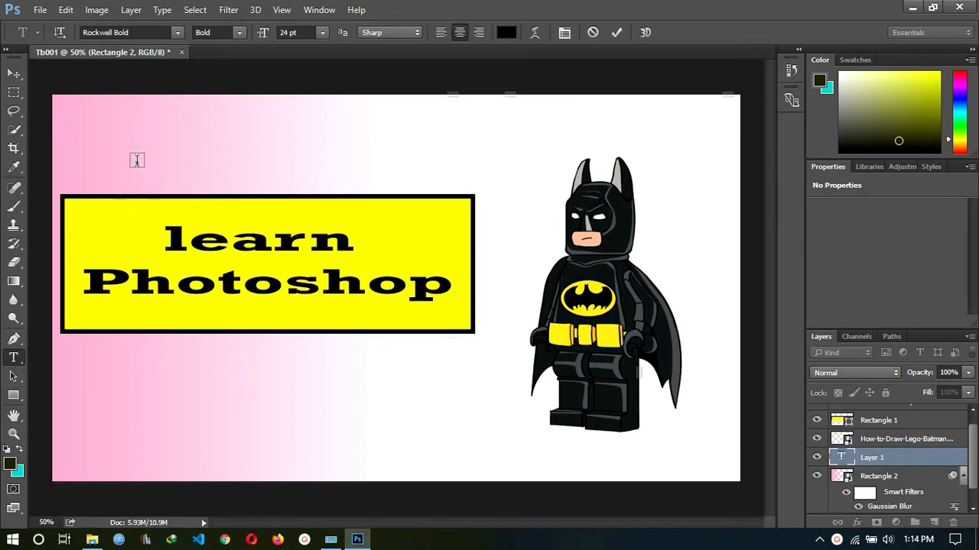
pyautogui.write('Part')
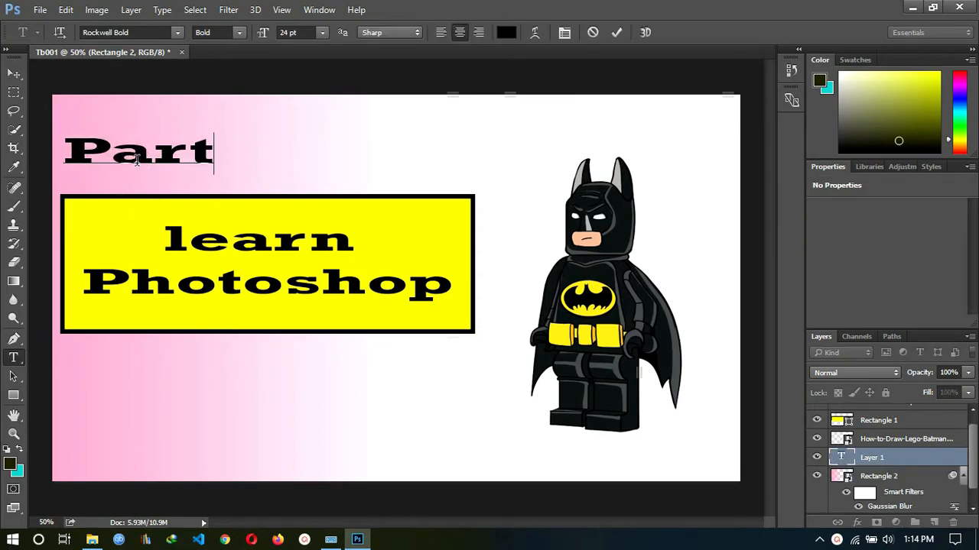
pyautogui.write(' 1')
pyautogui.moveTo(244, 150)
pyautogui.mouseDown()
pyautogui.moveTo(73, 147)
pyautogui.moveTo(212, 122)
pyautogui.moveTo(255, 125)
pyautogui.moveTo(252, 135)
pyautogui.mouseUp()
pyautogui.click(327, 158)
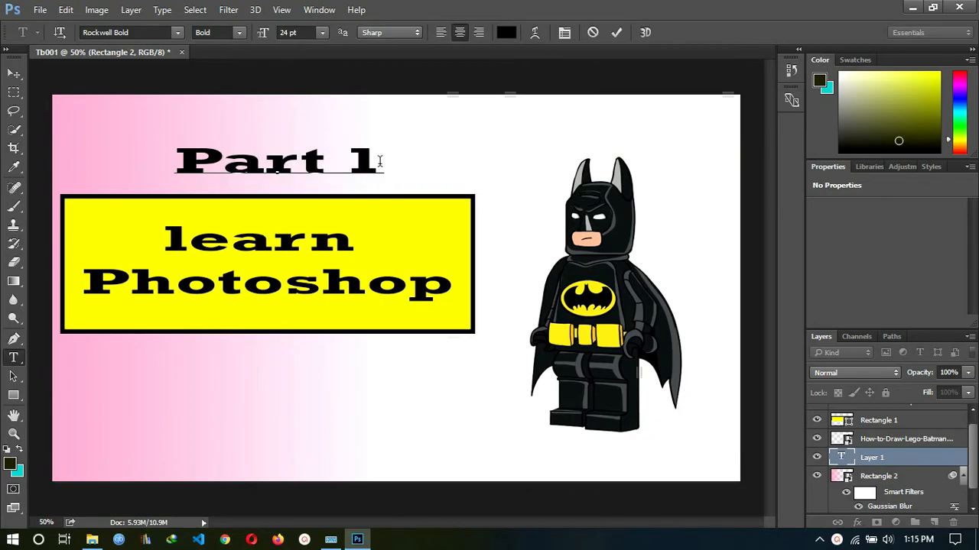
pyautogui.write('-')
# - Set the font of the "Part - 1" text to Perpetua Titling MT Light
pyautogui.moveTo(397, 163); pyautogui.dragTo(153, 163)
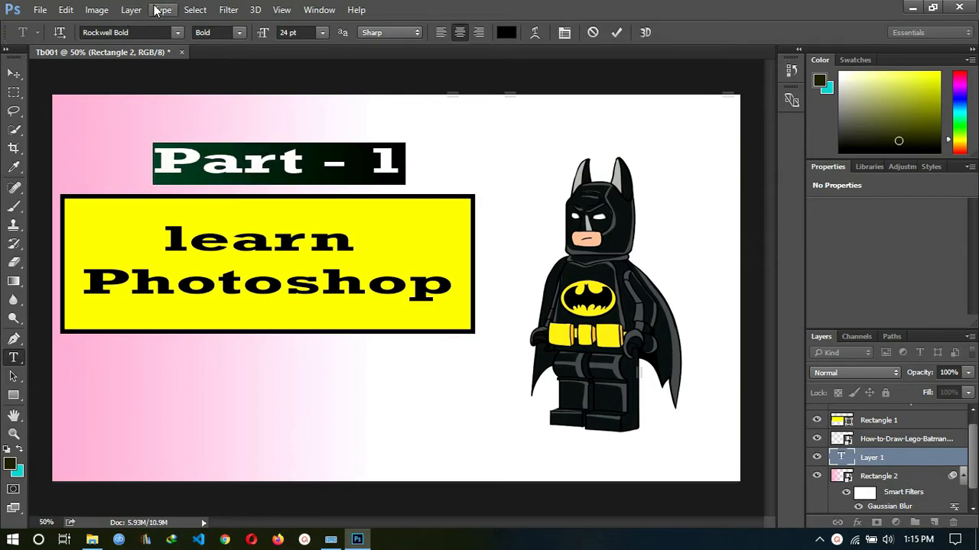
pyautogui.click(177, 33)
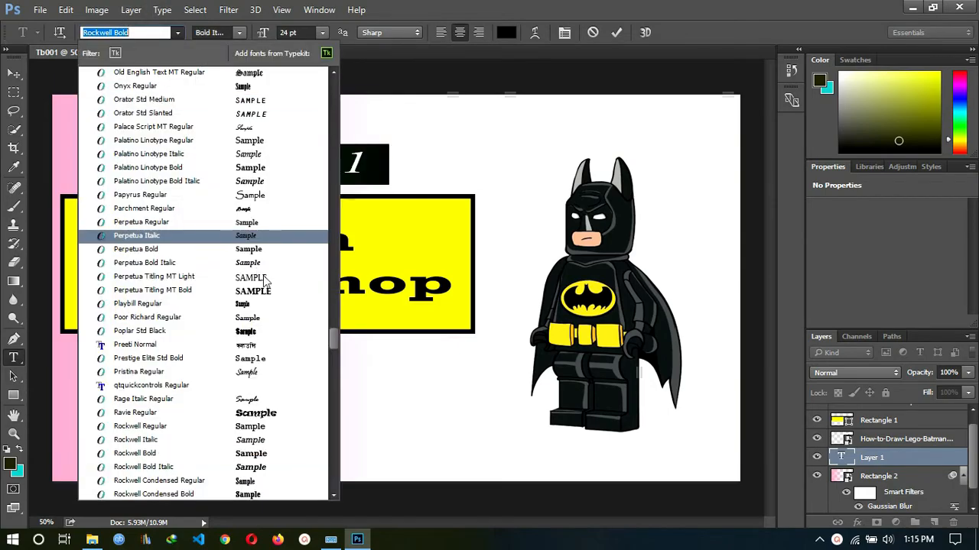
pyautogui.click(262, 277)
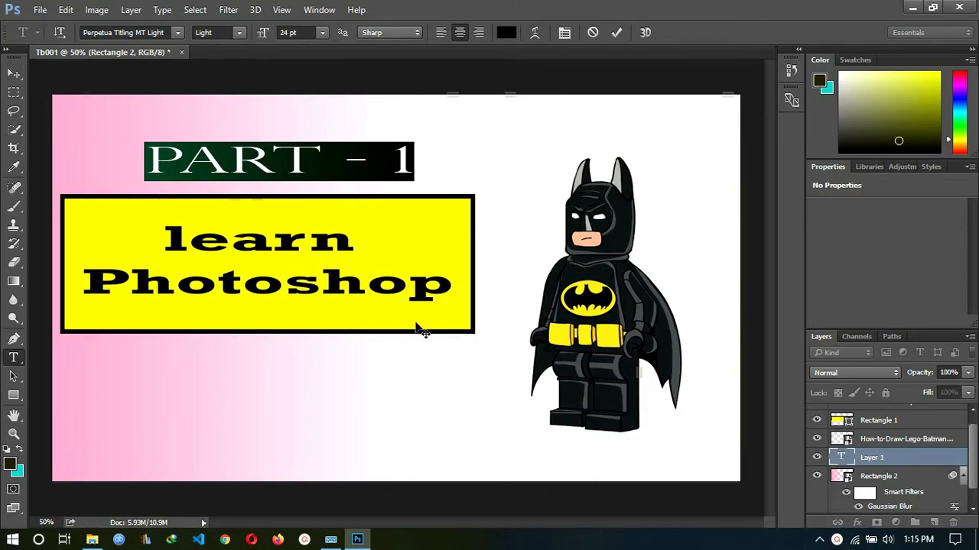
pyautogui.click(893, 422)
pyautogui.click(893, 428)
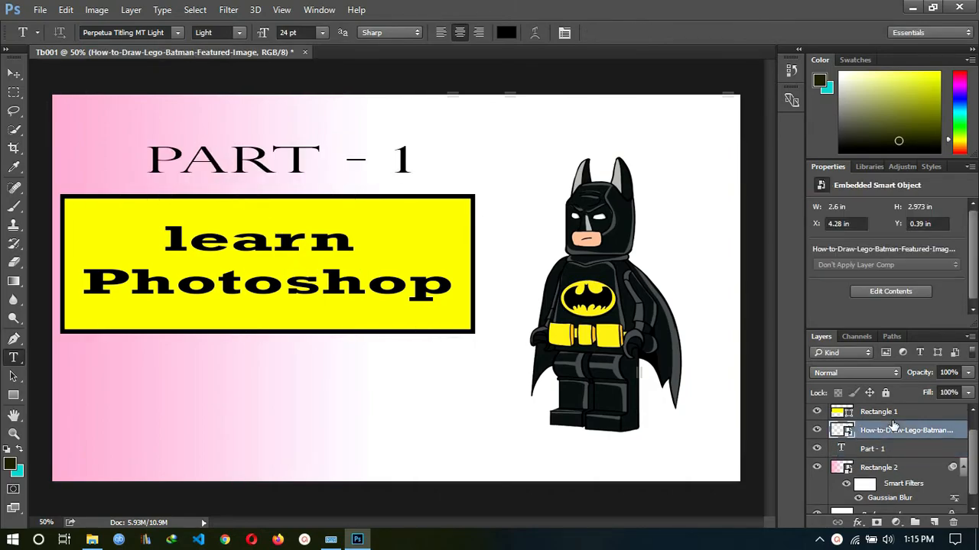
pyautogui.scroll(1, 887, 432)
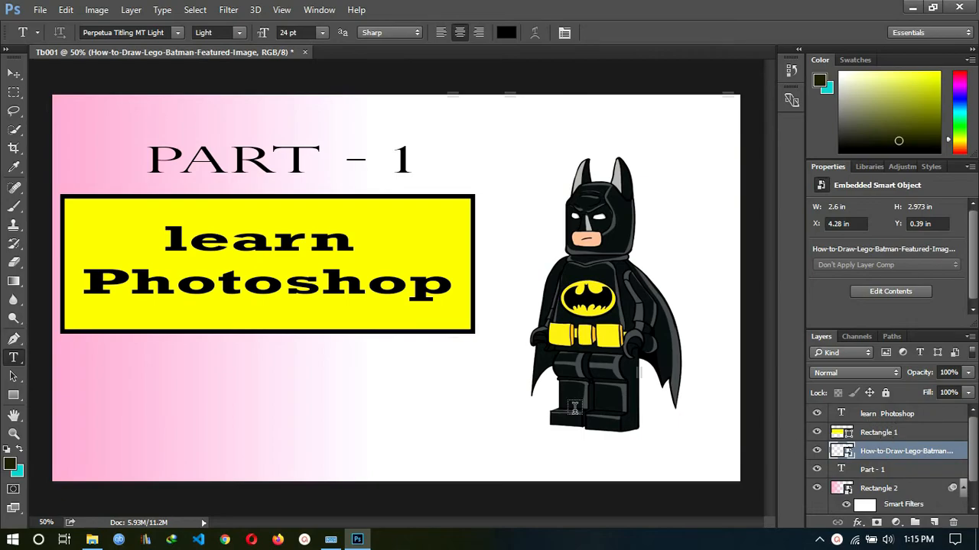
pyautogui.click(313, 243)
pyautogui.hotkey('ctrl', 'a')
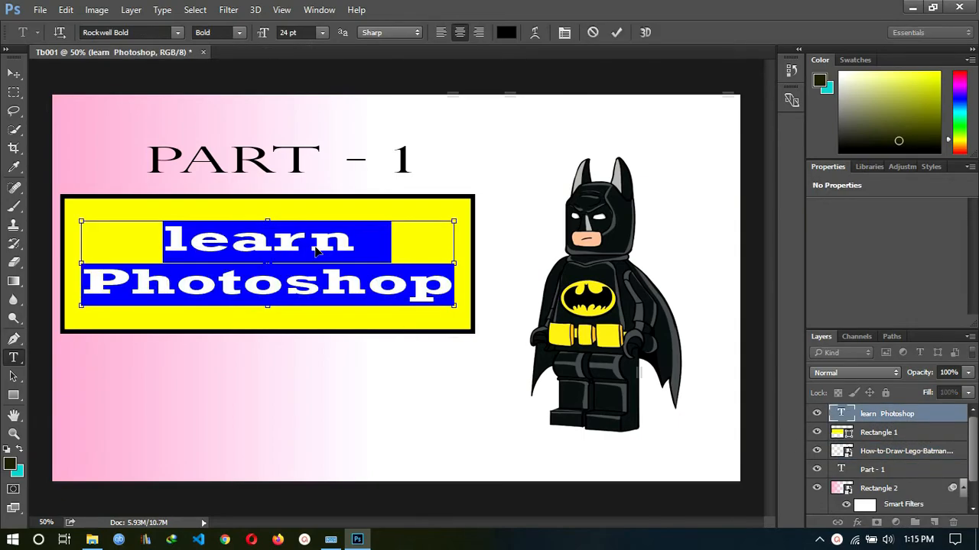
pyautogui.click(178, 32)
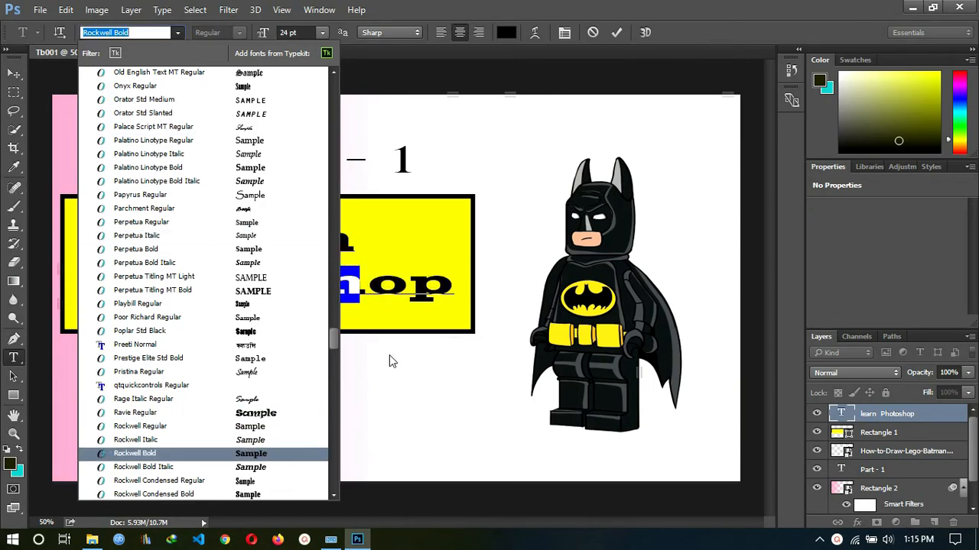
pyautogui.click(410, 170)
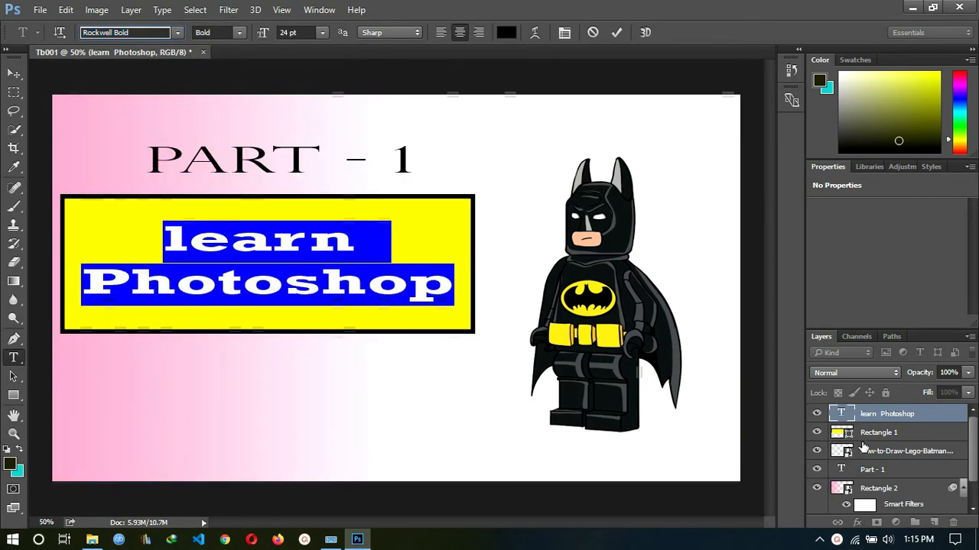
pyautogui.click(874, 468)
pyautogui.click(874, 469)
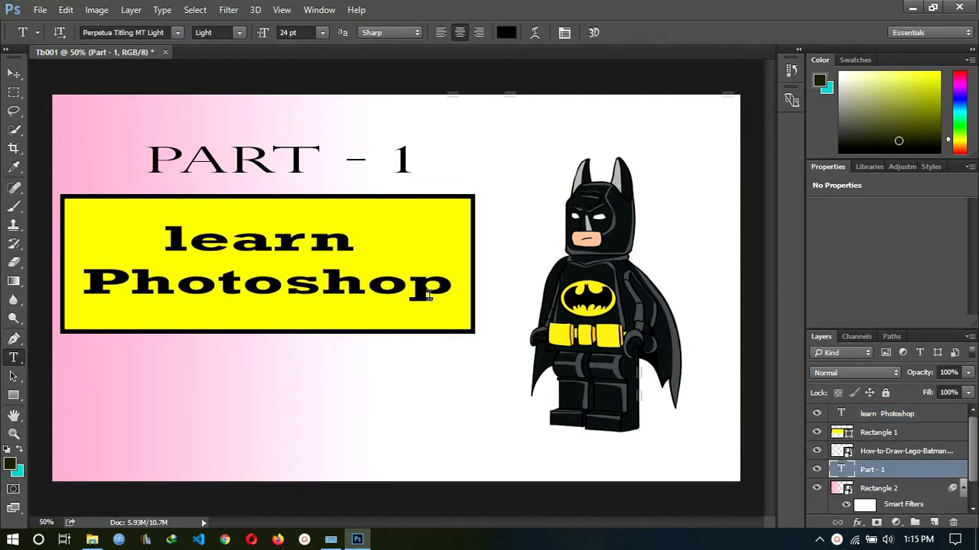
pyautogui.click(178, 159)
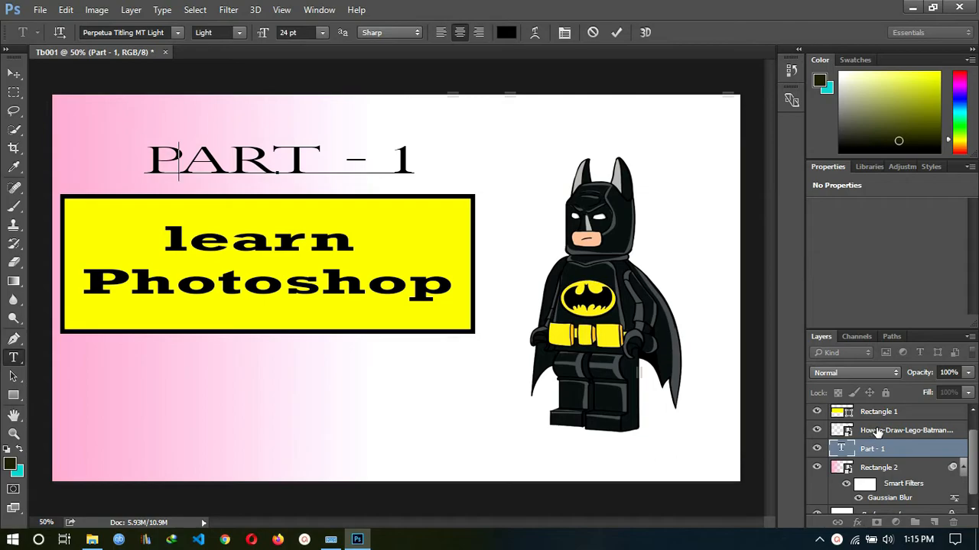
pyautogui.click(907, 413)
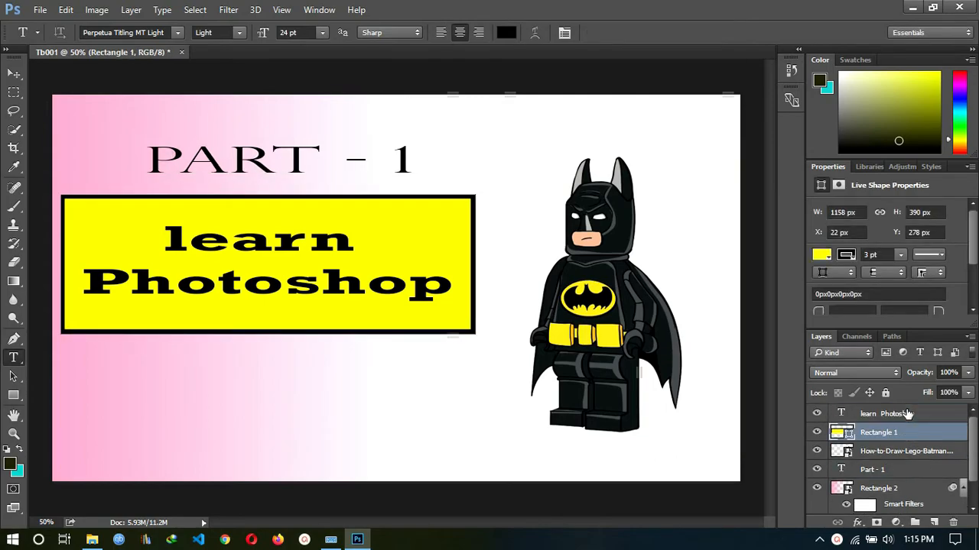
# - Set the font of the "learn Photoshop" text in the yellow box to Palatino Linotype Regular
pyautogui.click(901, 415)
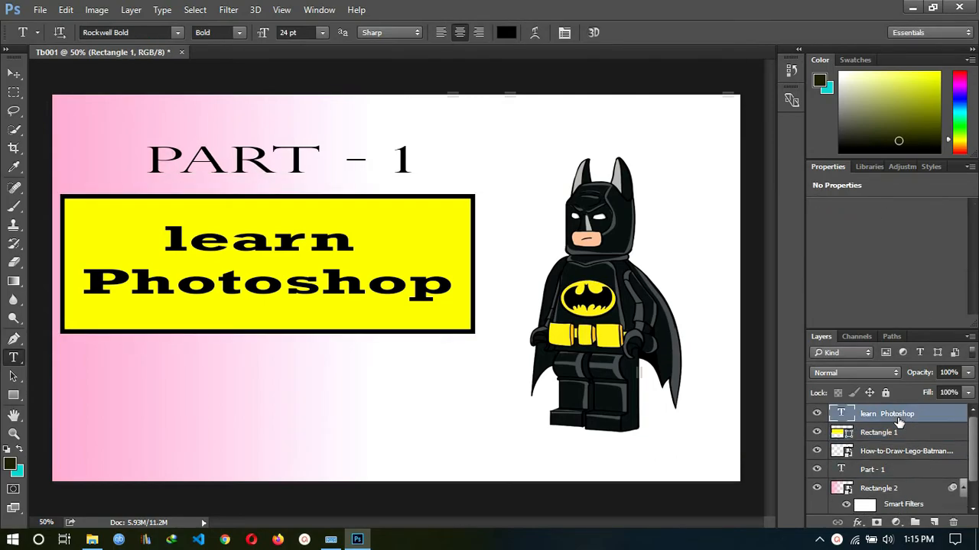
pyautogui.click(196, 227)
pyautogui.click(178, 32)
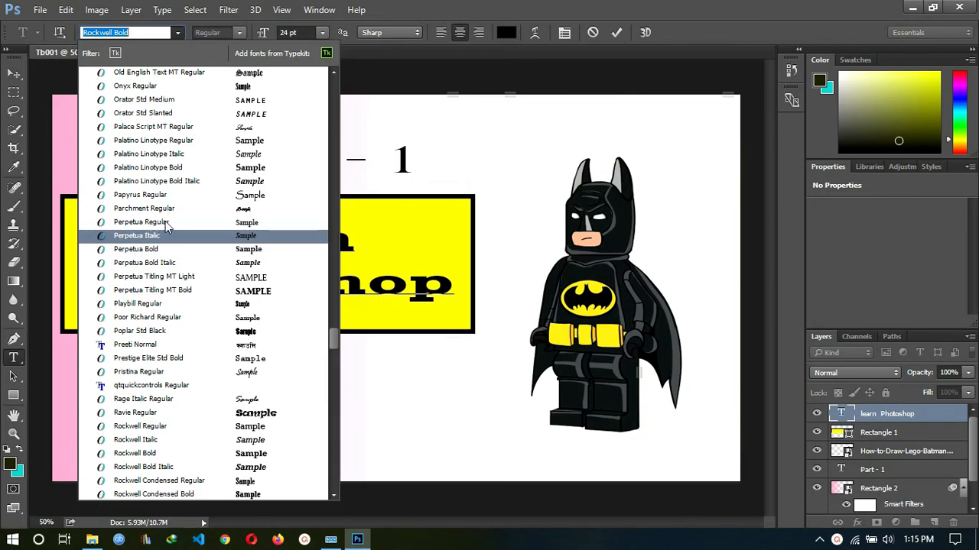
pyautogui.click(165, 225)
pyautogui.hotkey('ctrl', 'a')
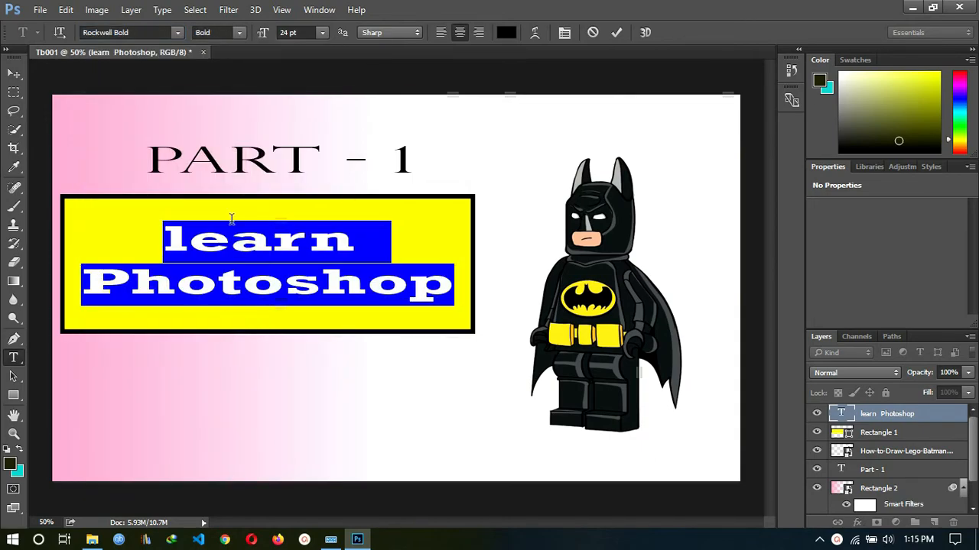
pyautogui.click(177, 32)
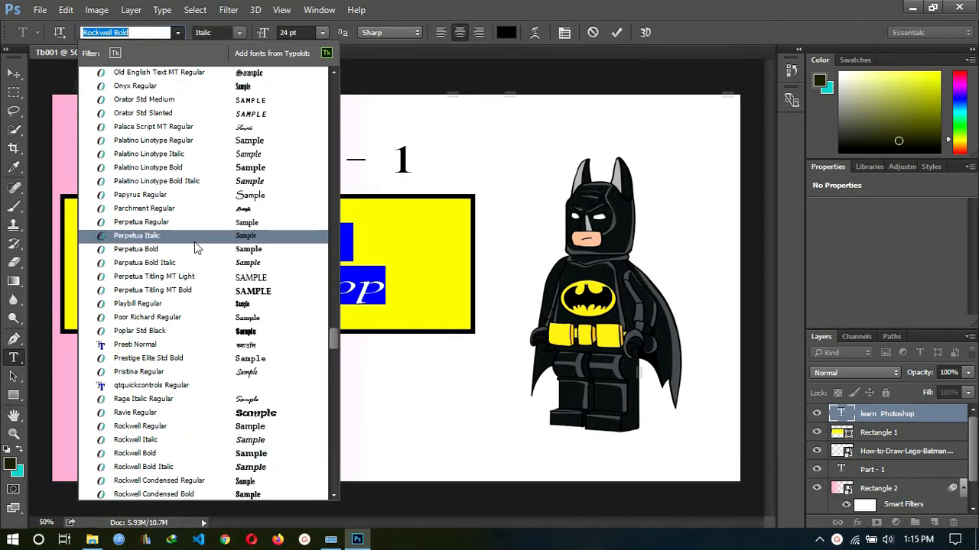
pyautogui.click(184, 222)
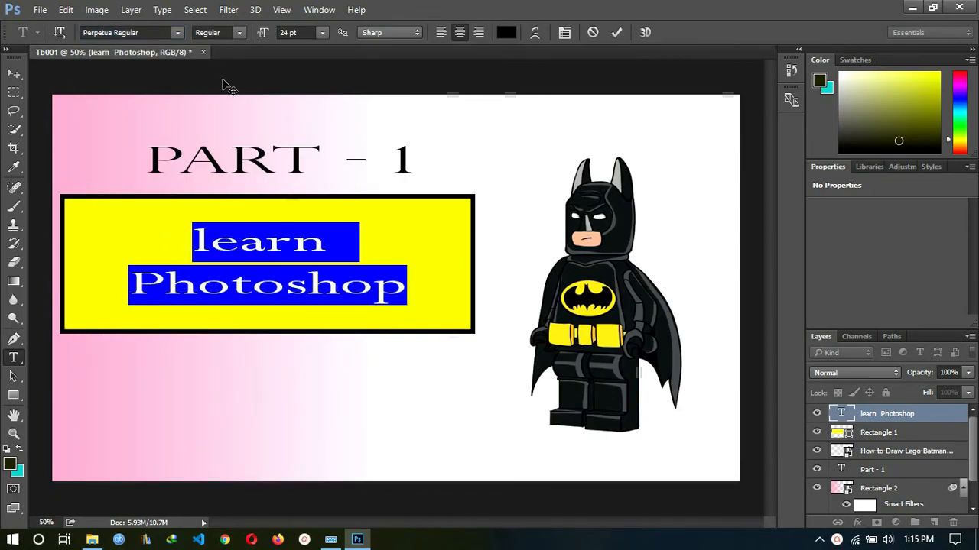
pyautogui.click(176, 32)
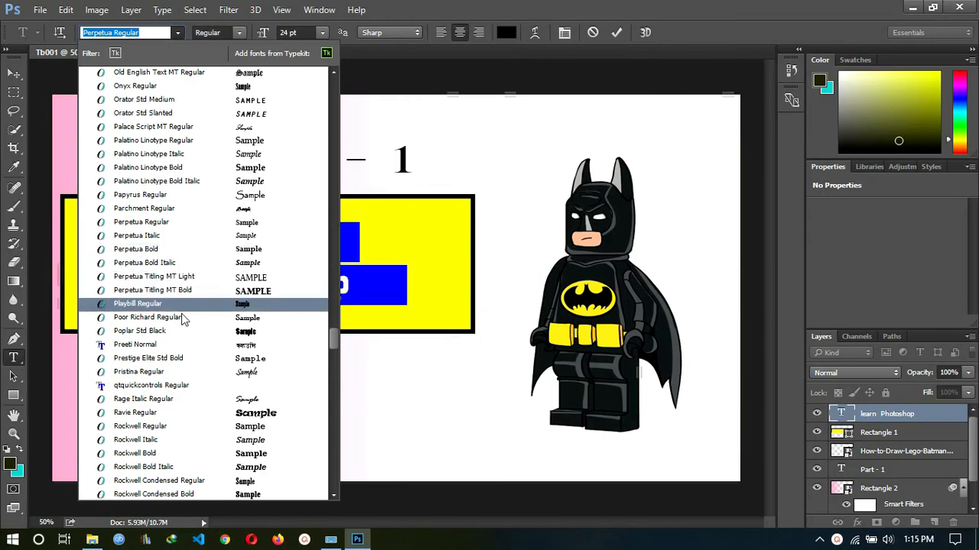
pyautogui.click(207, 140)
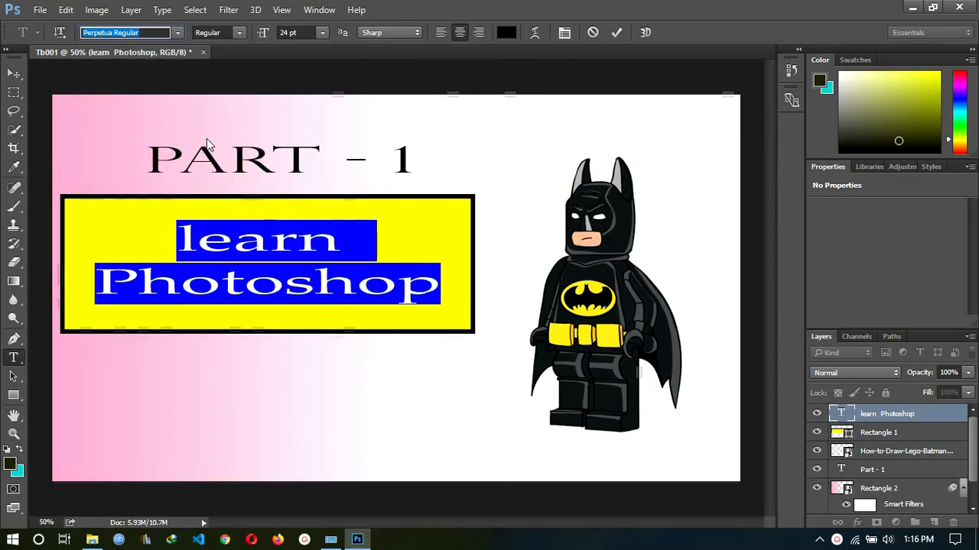
# - Replace the lowercase "l" of "learn" with a capital "L" so the text reads "Learn Photoshop"
pyautogui.click(270, 287)
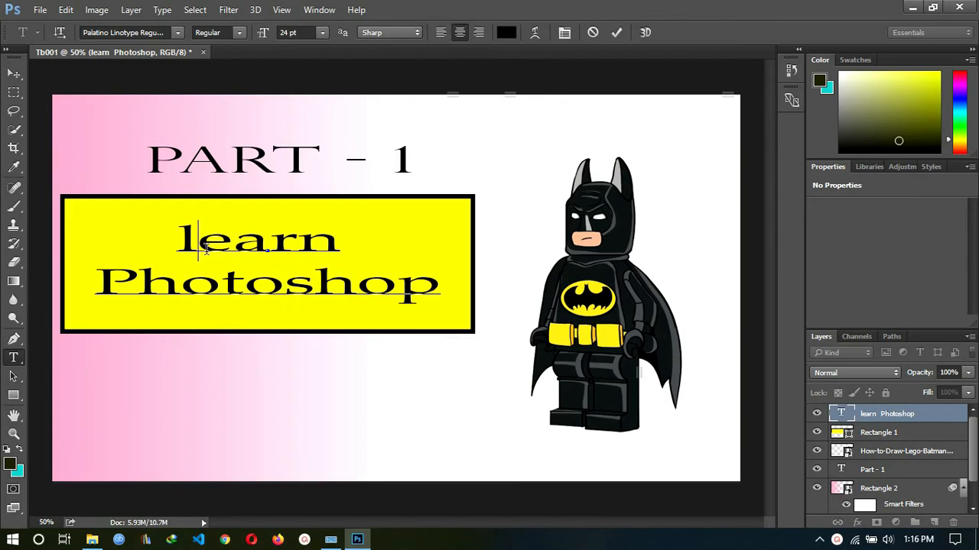
pyautogui.press('BackSpace')
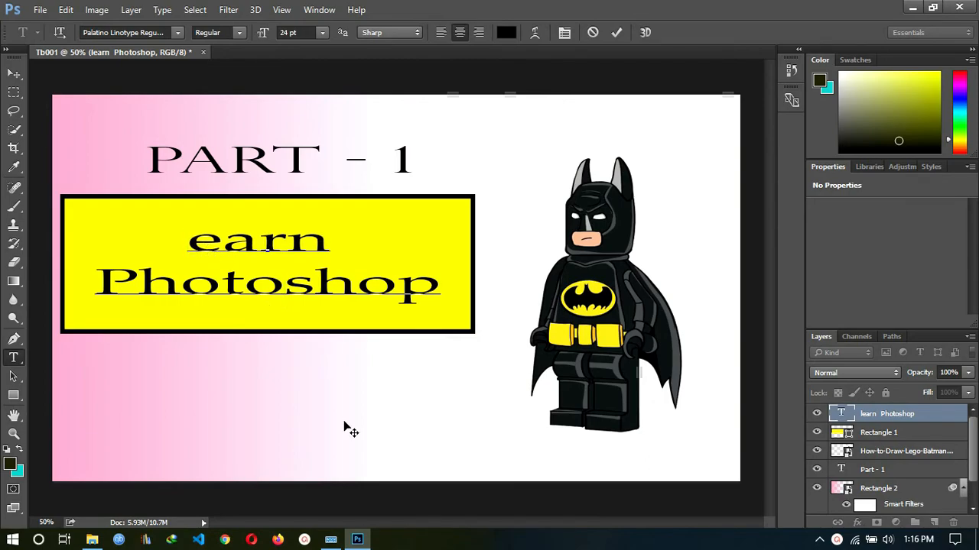
pyautogui.click(331, 540)
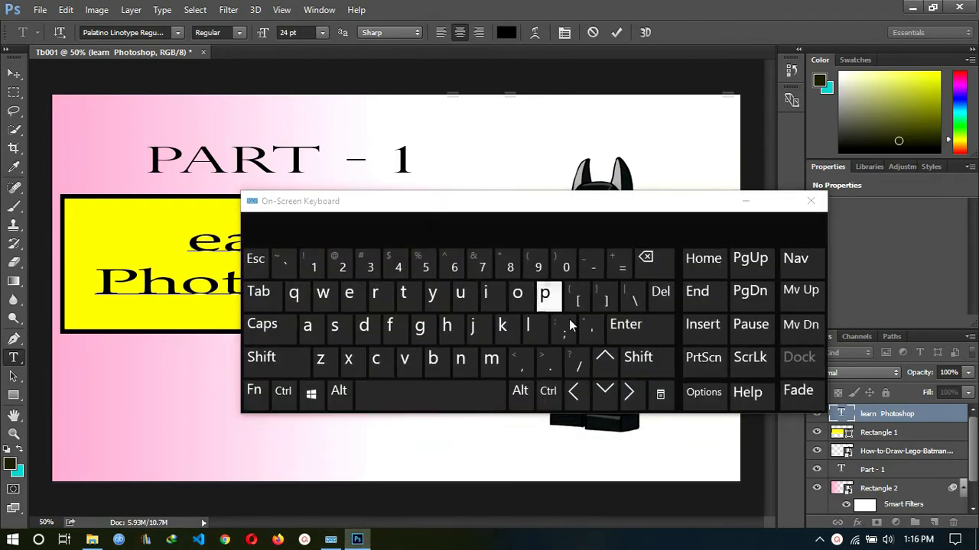
pyautogui.keyDown('shift'); pyautogui.click(535, 329); pyautogui.keyUp('shift')
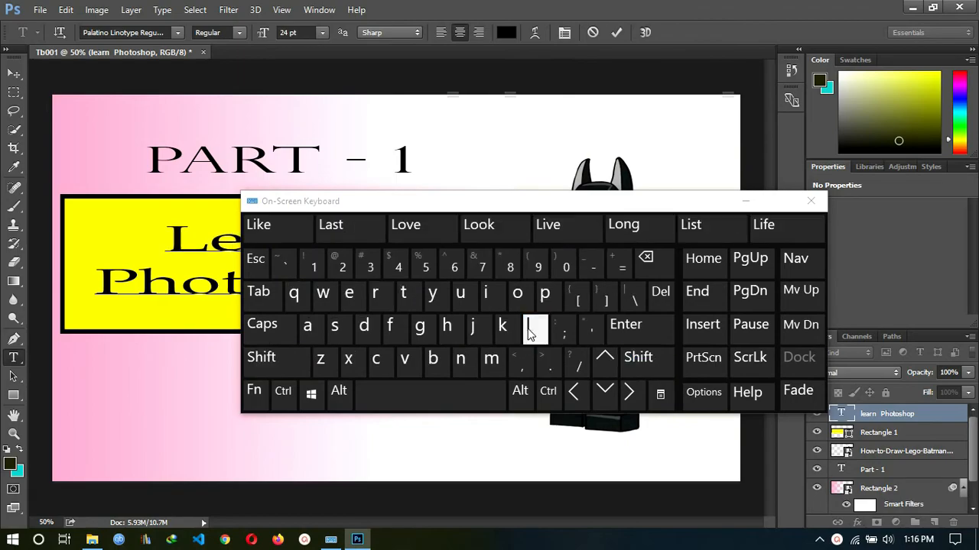
pyautogui.click(748, 202)
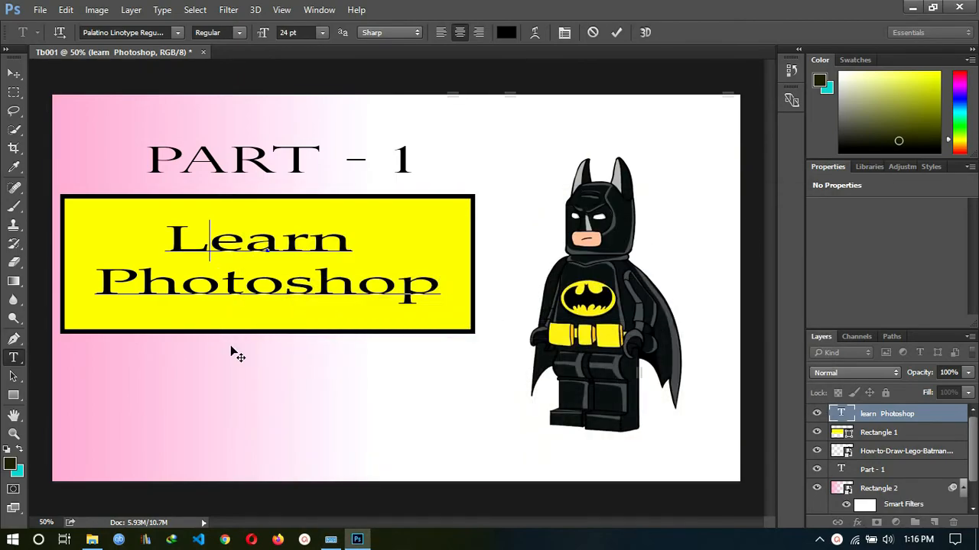
pyautogui.click(342, 254)
# - Save the document as Tb001.psd in the Desktop folder "The man with a computer" > "Photoshop", with Maximize Compatibility enabled
pyautogui.hotkey('ctrl', 's')
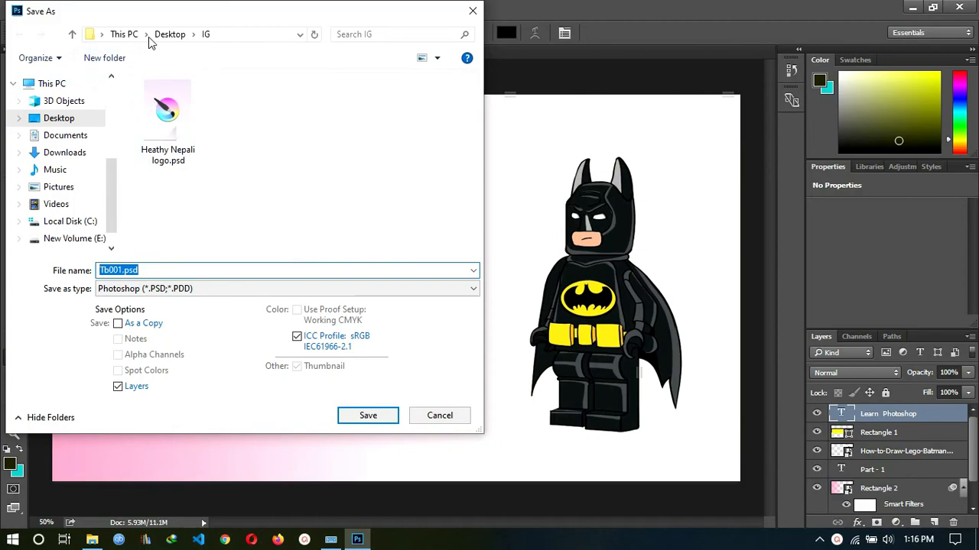
pyautogui.click(171, 35)
pyautogui.click(196, 205)
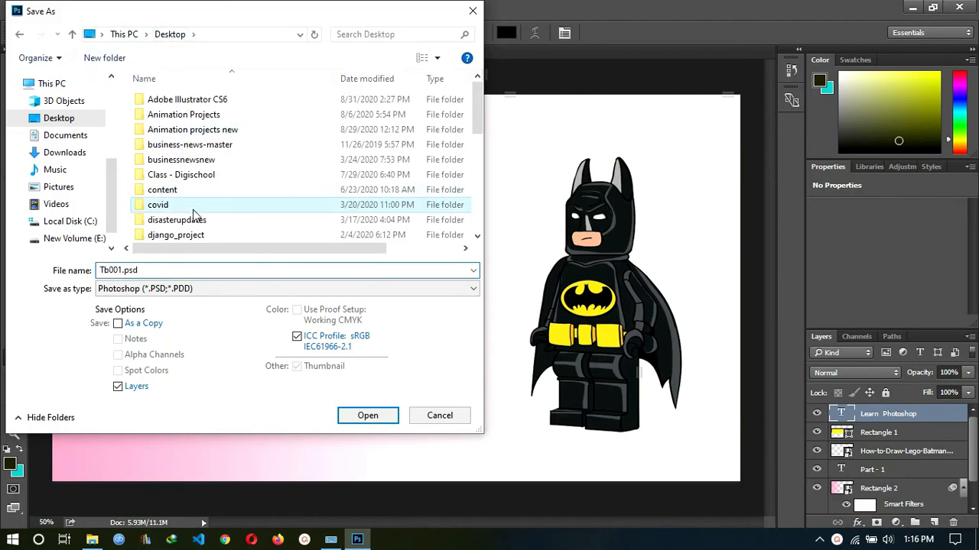
pyautogui.scroll(-5, 193, 213)
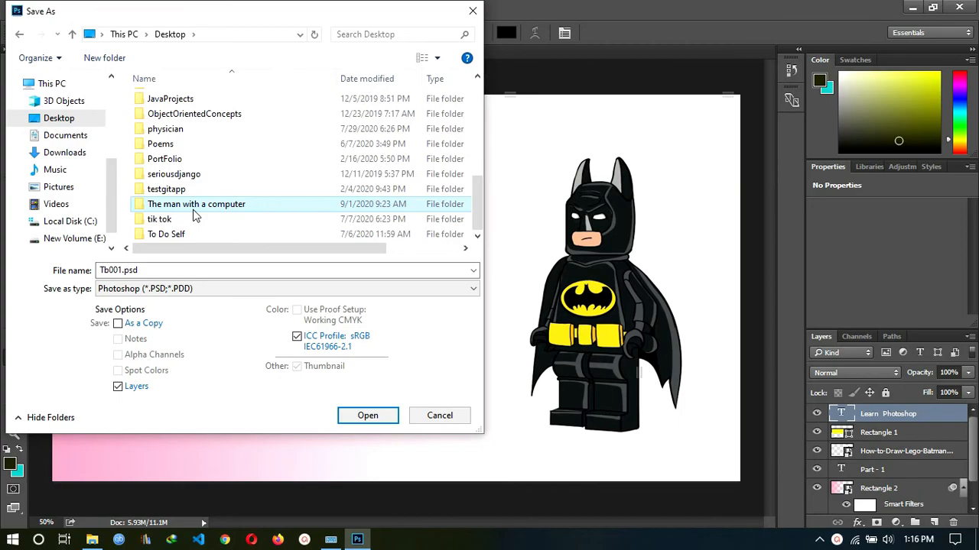
pyautogui.doubleClick(194, 209)
pyautogui.doubleClick(191, 107)
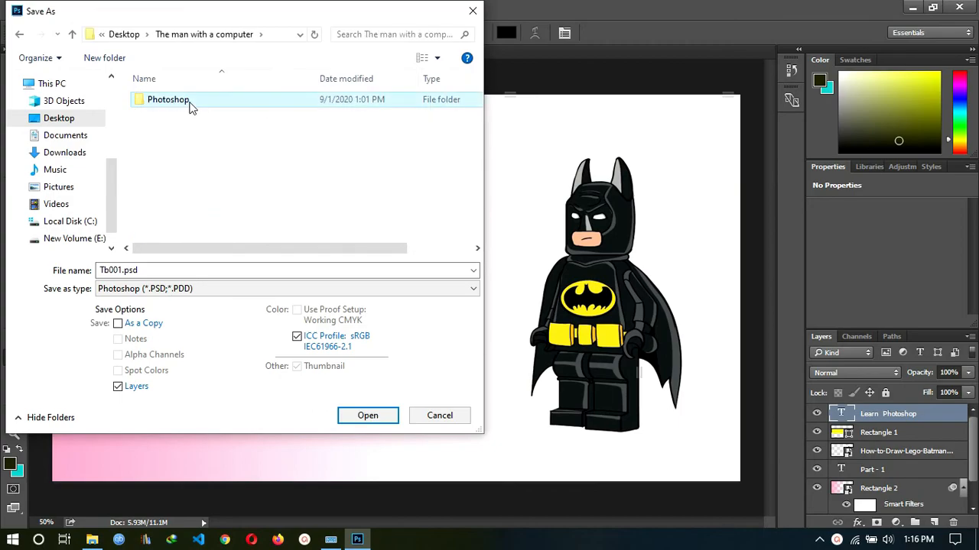
pyautogui.click(379, 413)
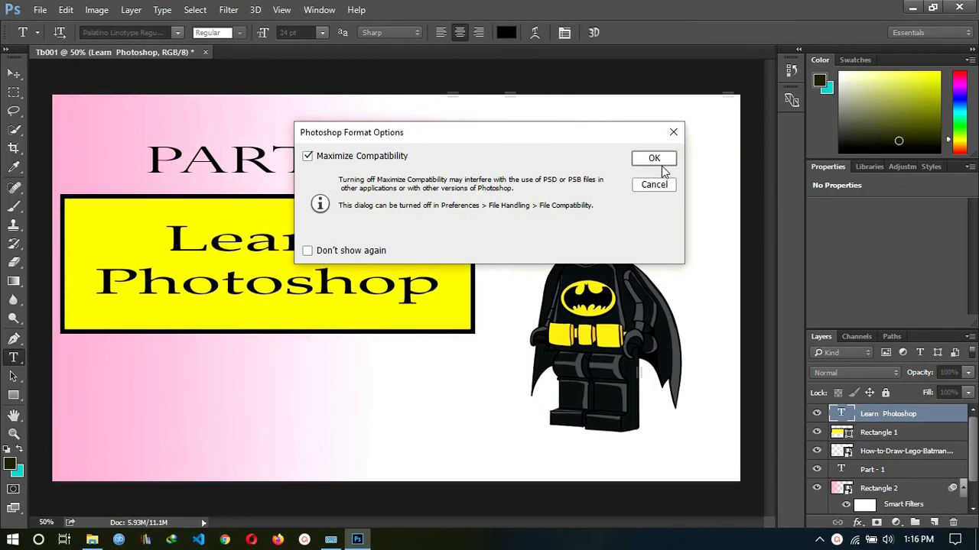
pyautogui.click(655, 163)
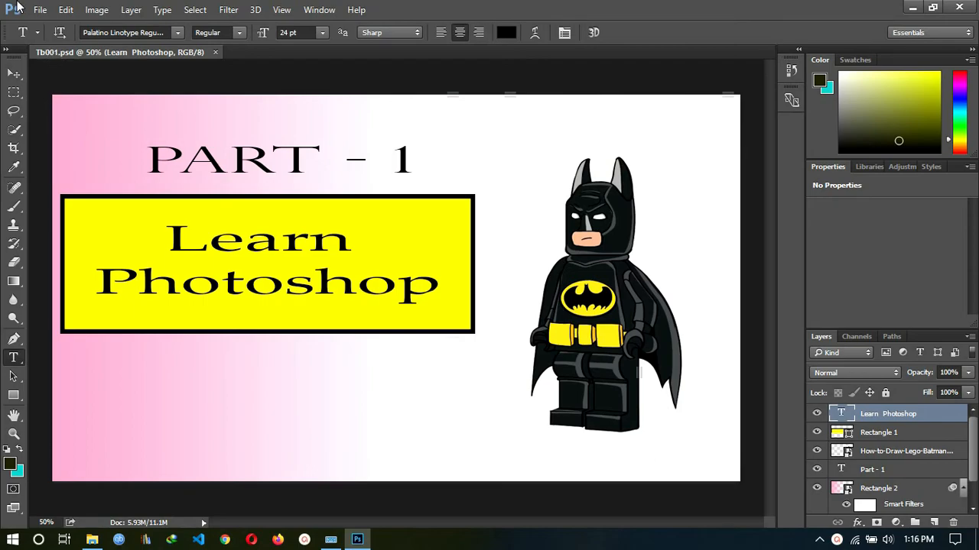
# - Save a copy of the image in JPEG format as Tb001.jpg in the same Photoshop folder
pyautogui.click(38, 10)
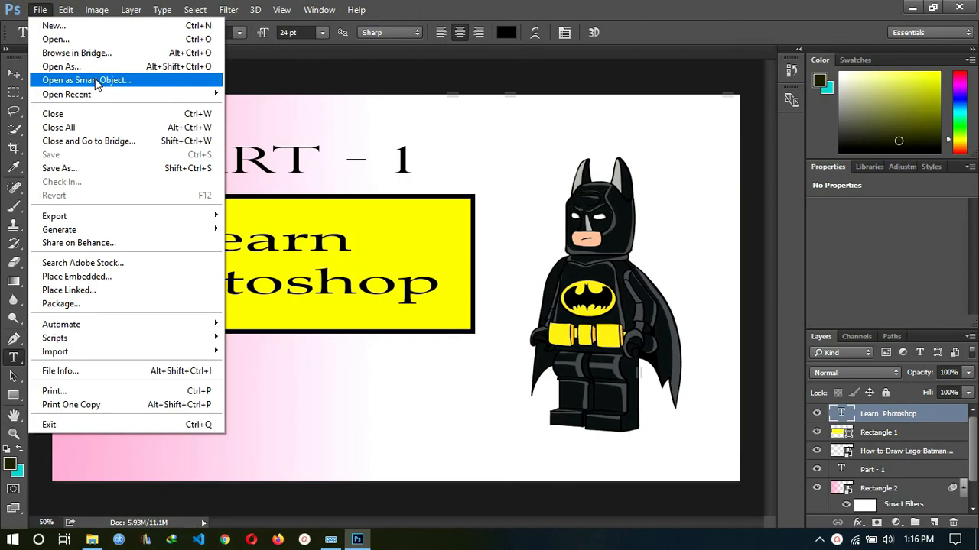
pyautogui.click(110, 165)
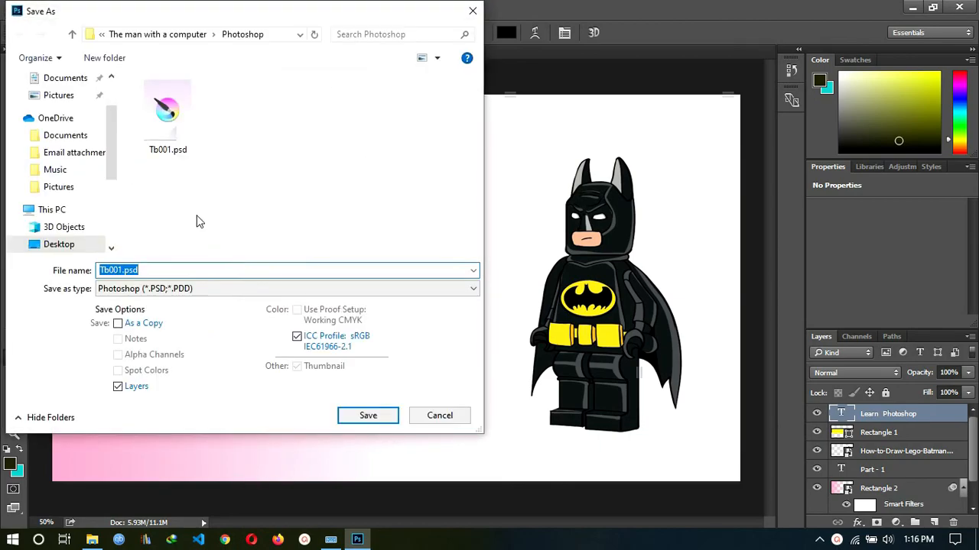
pyautogui.click(254, 288)
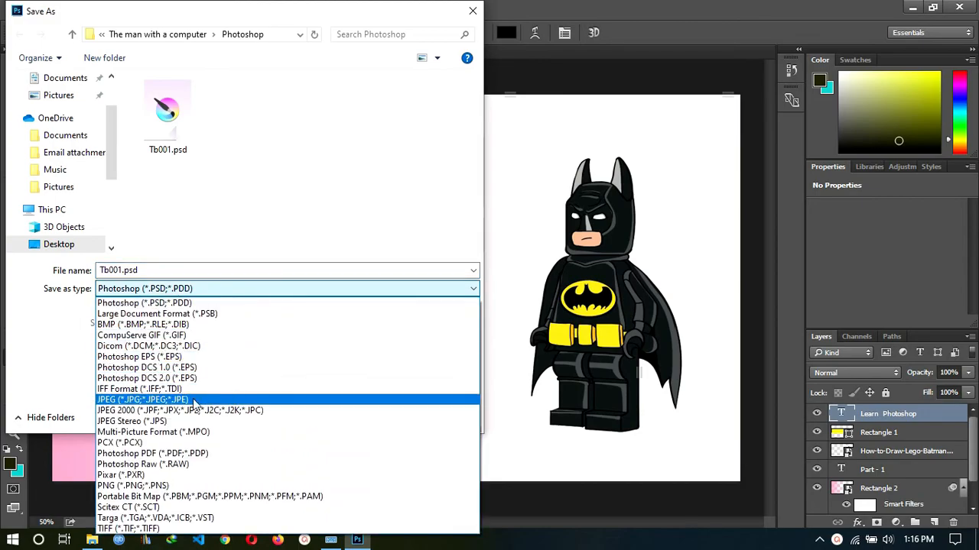
pyautogui.click(194, 400)
pyautogui.click(110, 270)
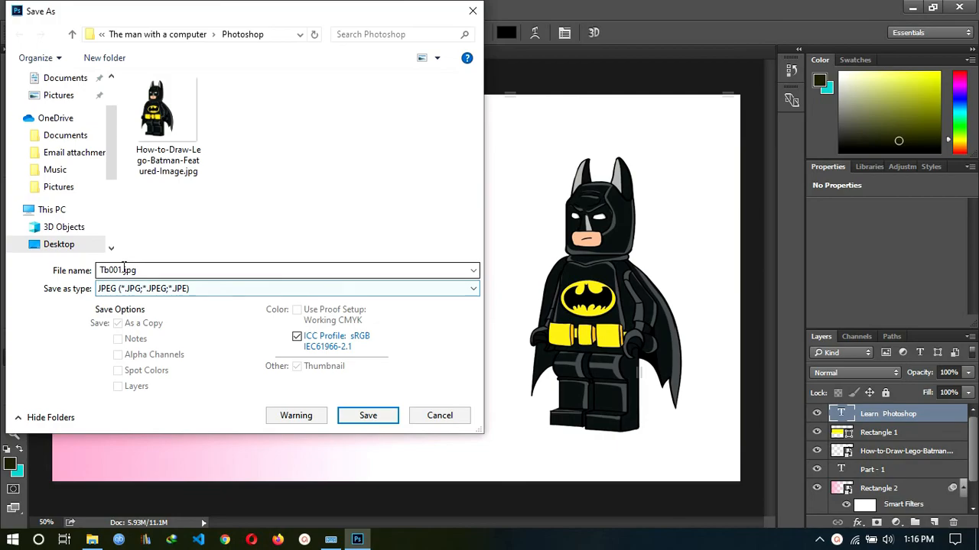
pyautogui.click(382, 416)
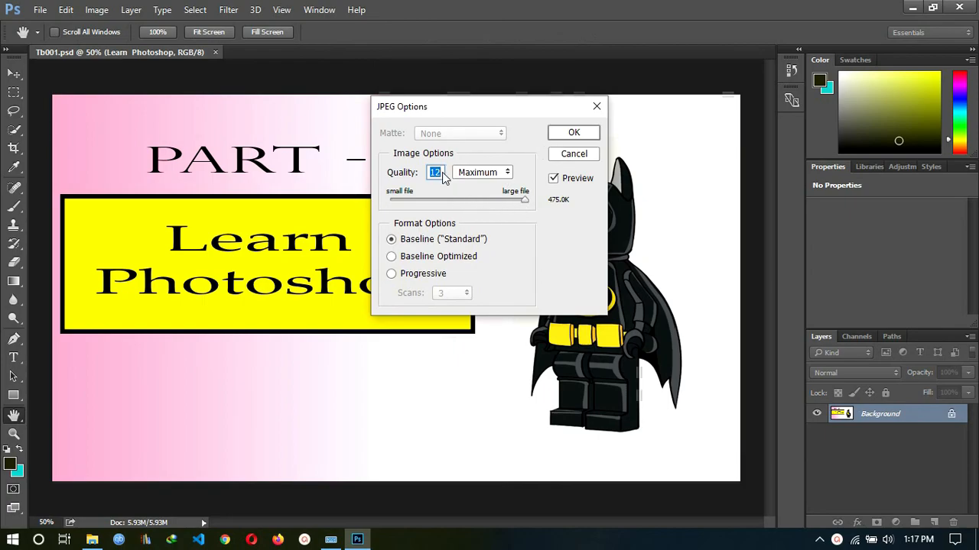
# - Set the JPEG quality to the maximum, largest-file setting and complete the export with the Baseline ("Standard") format
pyautogui.moveTo(525, 201); pyautogui.dragTo(467, 198)
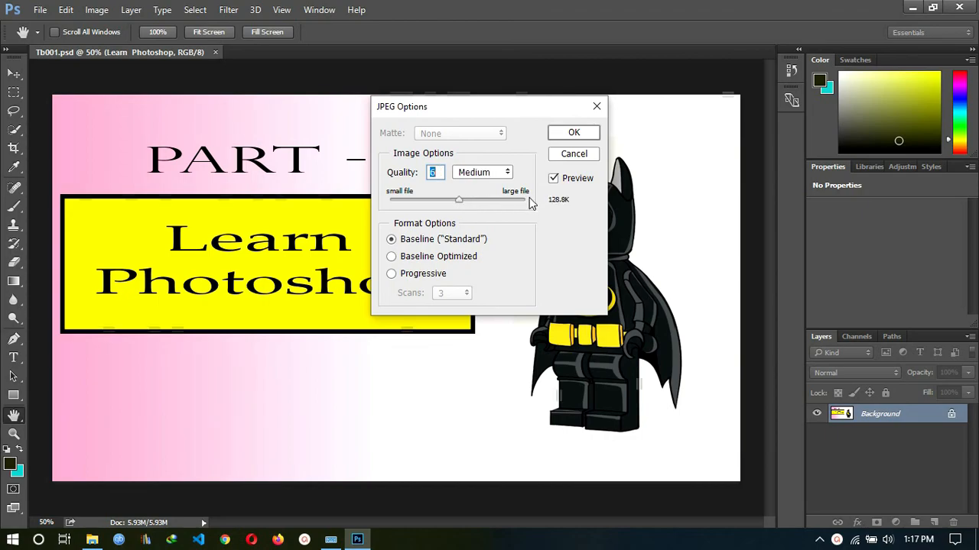
pyautogui.moveTo(461, 202); pyautogui.dragTo(543, 204)
pyautogui.click(580, 133)
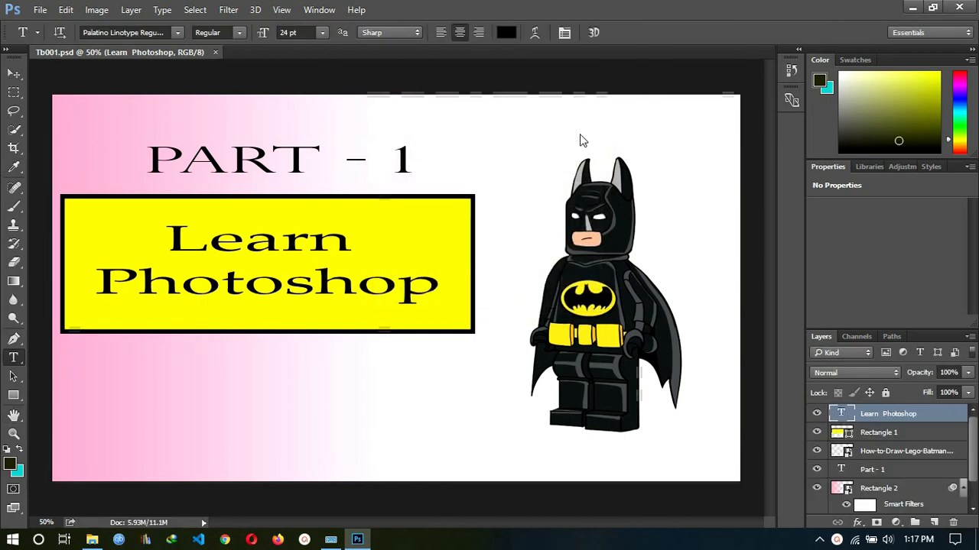